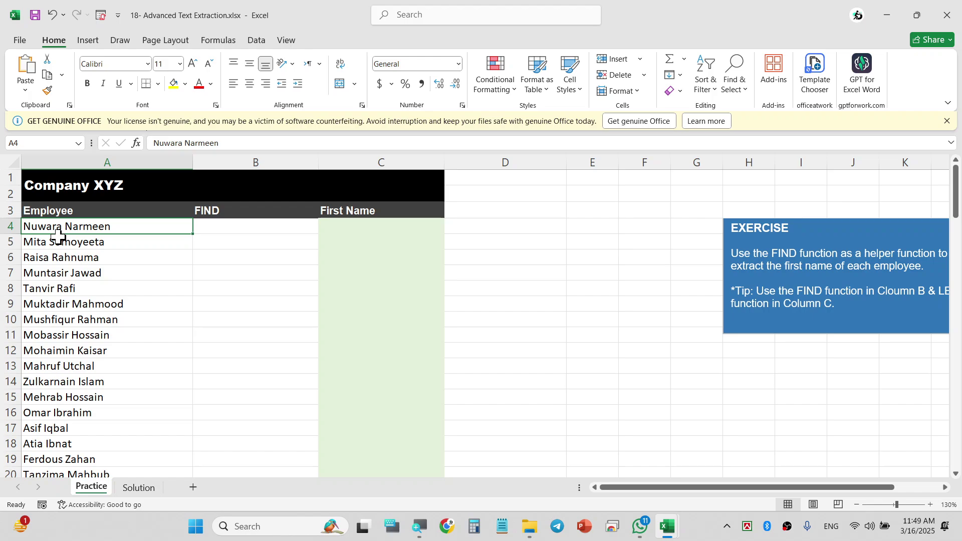
left_click(366, 226)
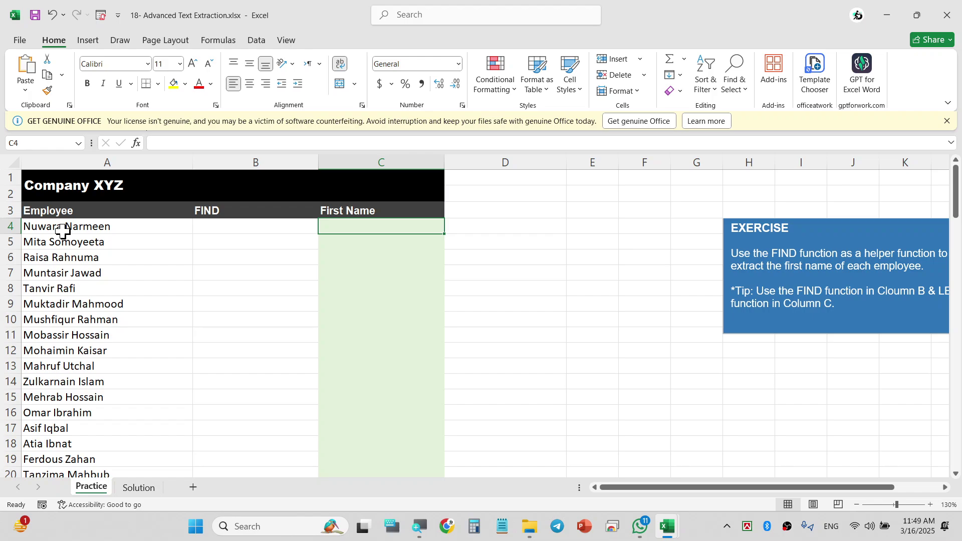
type("=")
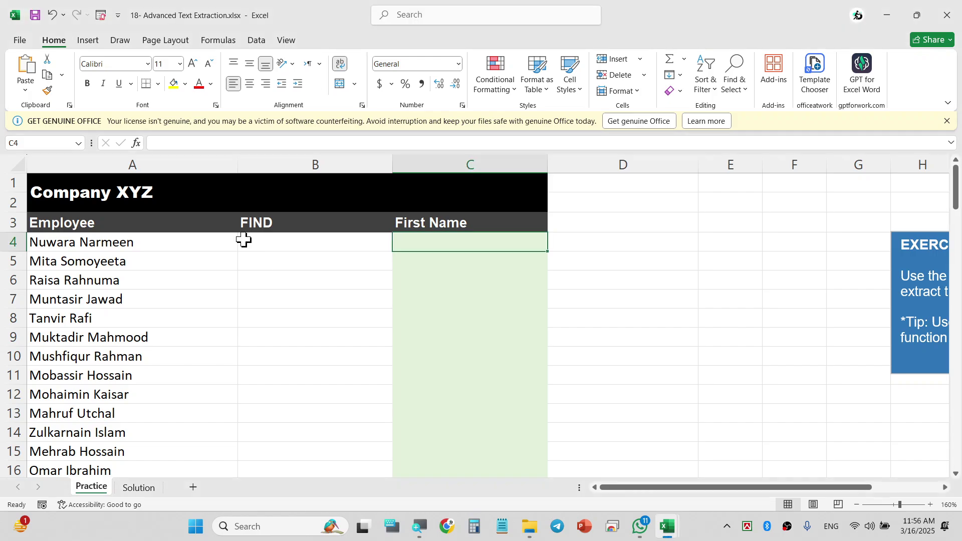
left_click(148, 249)
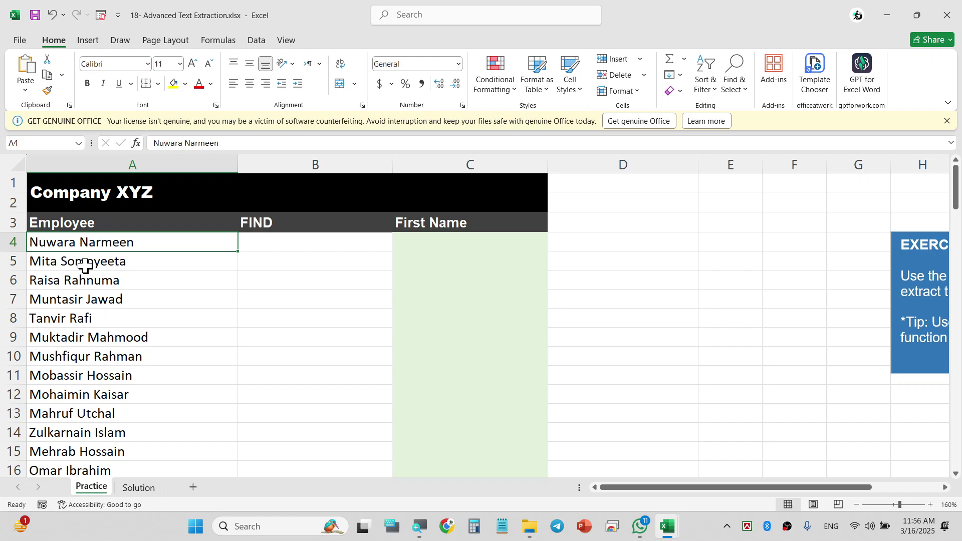
left_click(416, 242)
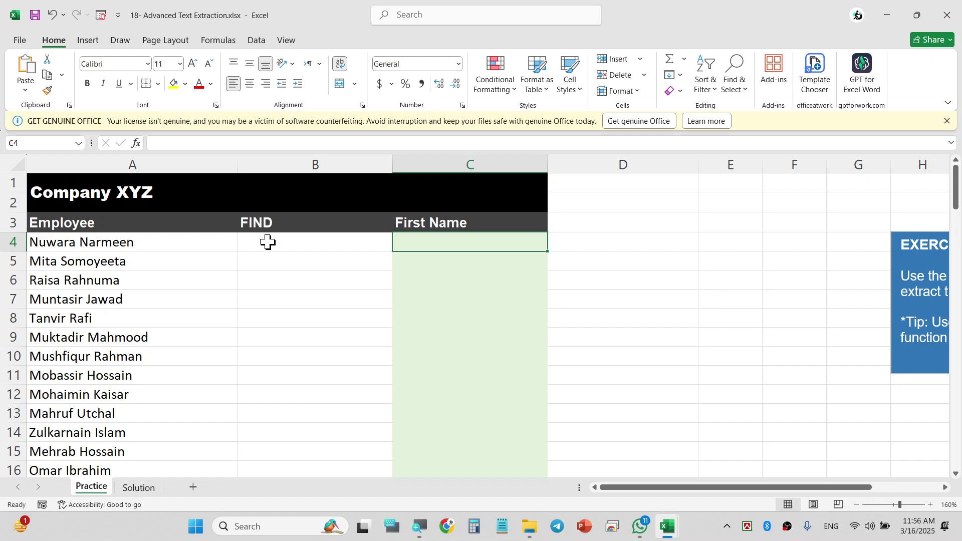
left_click(49, 241)
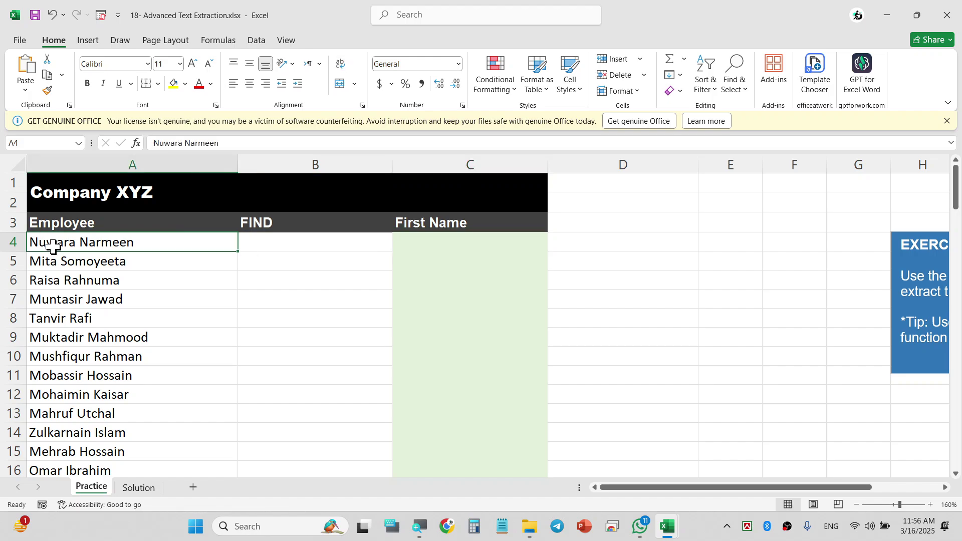
Enter a LEFT formula in C4 that extracts the first 3 characters of the employee name in A4
left_click(458, 245)
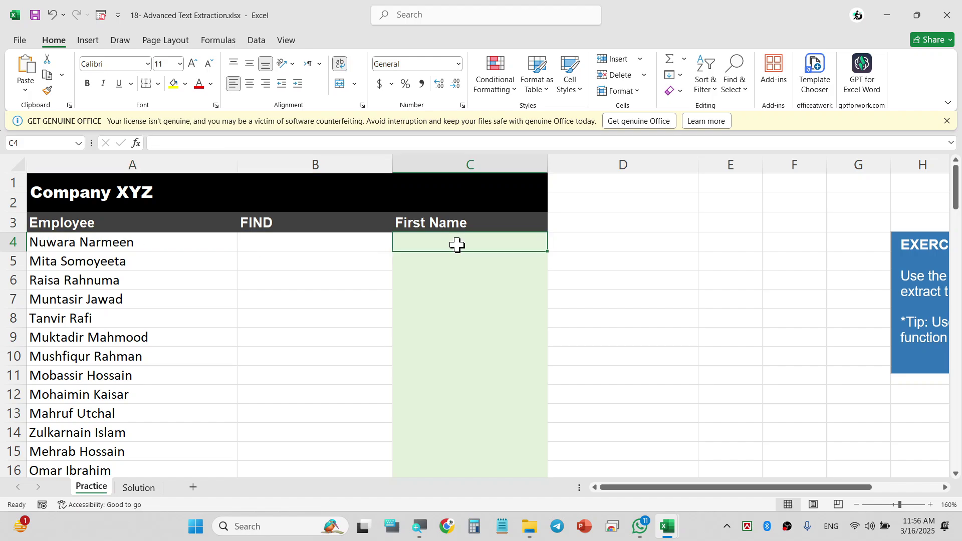
type("=")
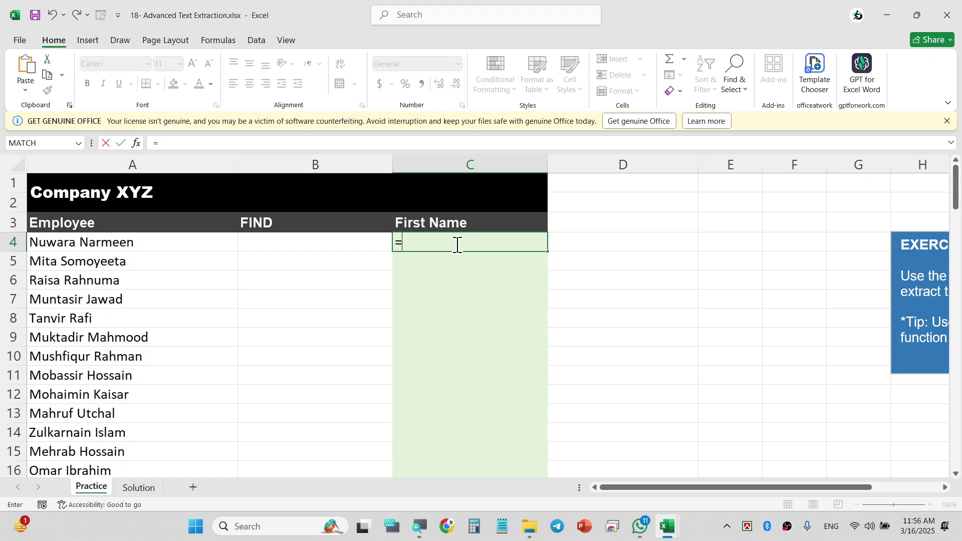
type("left")
key("Tab")
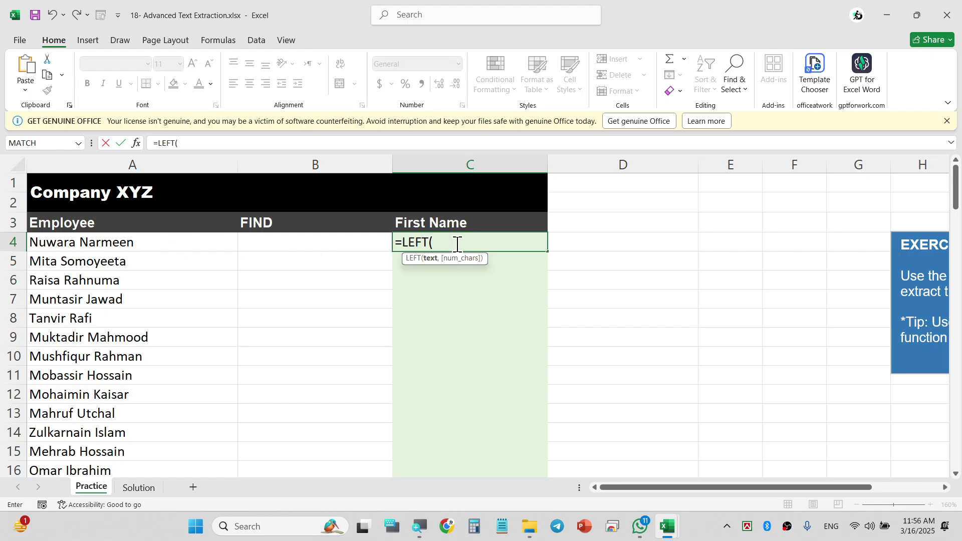
left_click(79, 243)
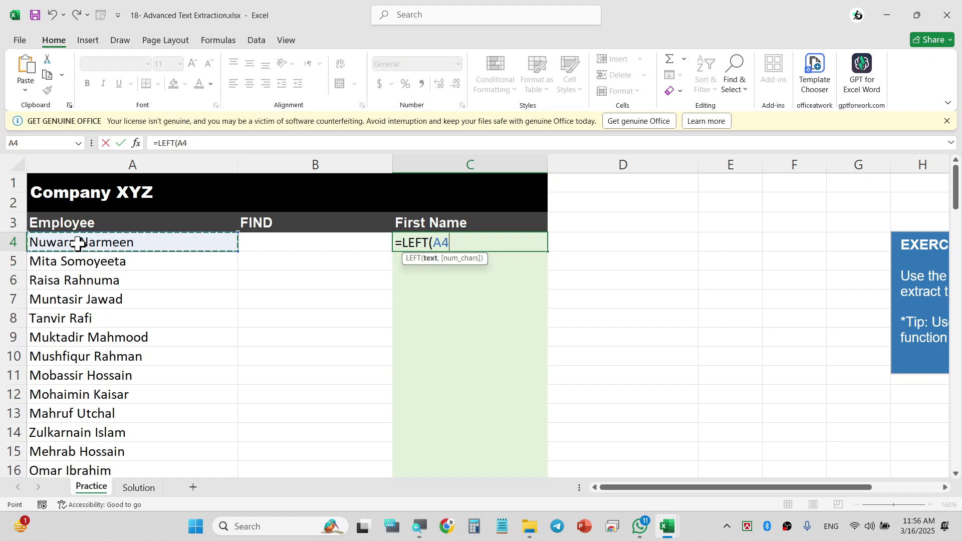
type(",")
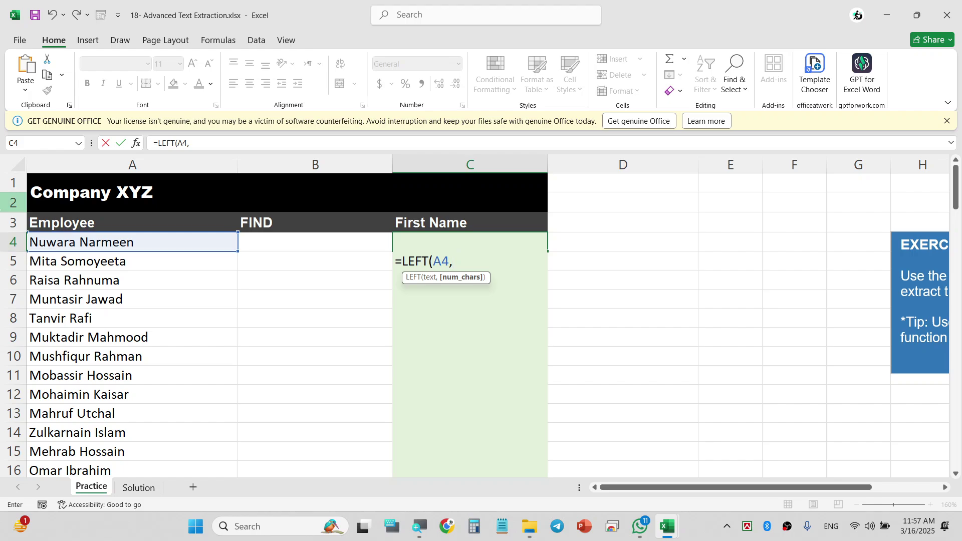
type("3")
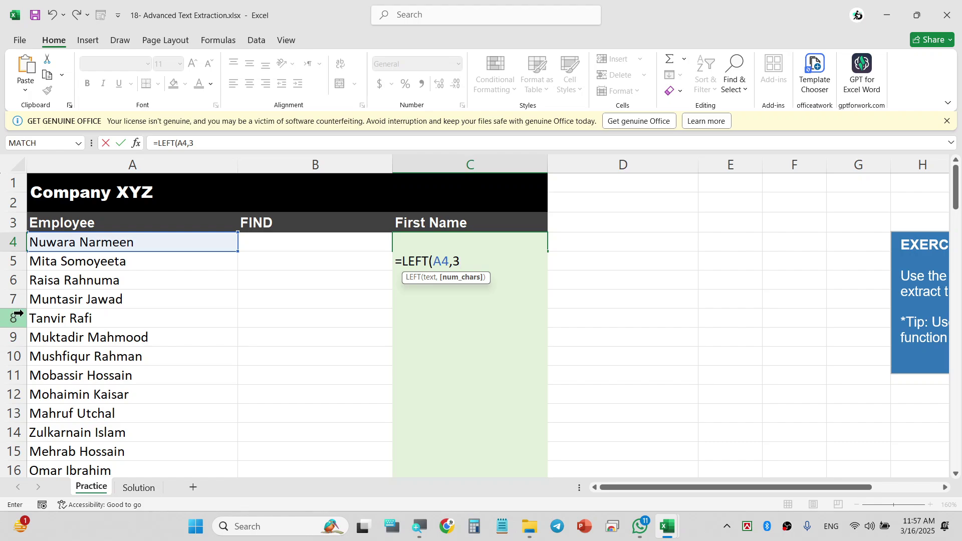
key("Return")
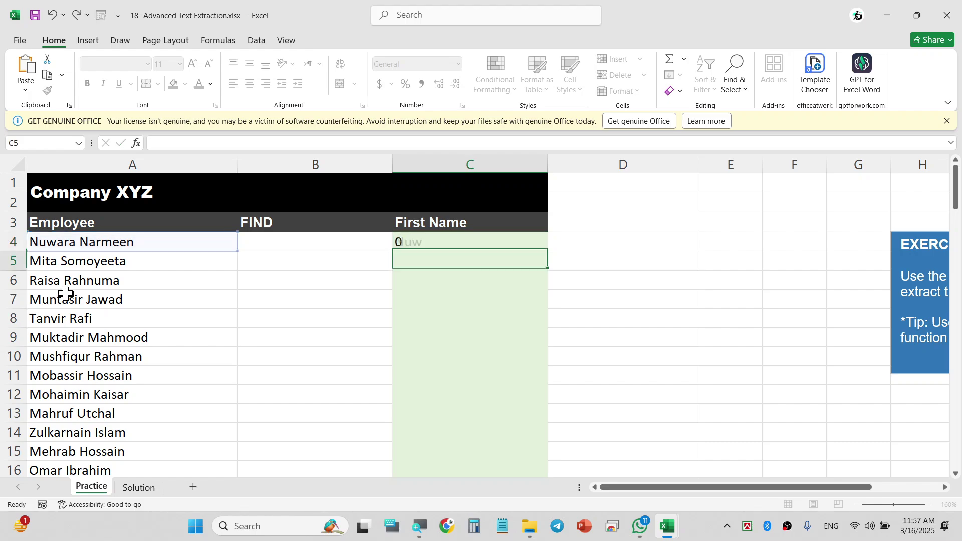
Set the LEFT formula in C4 to extract 6 characters
double_click(489, 239)
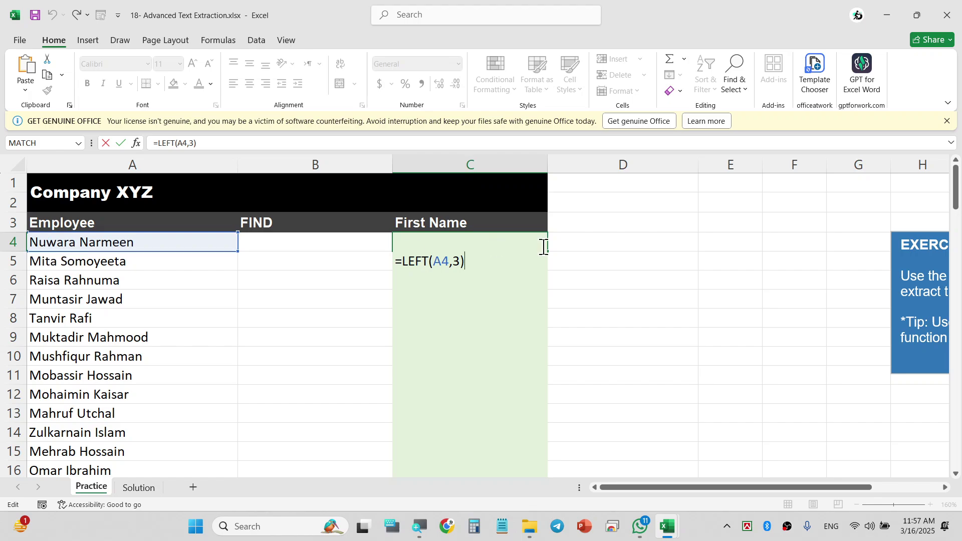
key("Left")
key("Delete")
key("BackSpace")
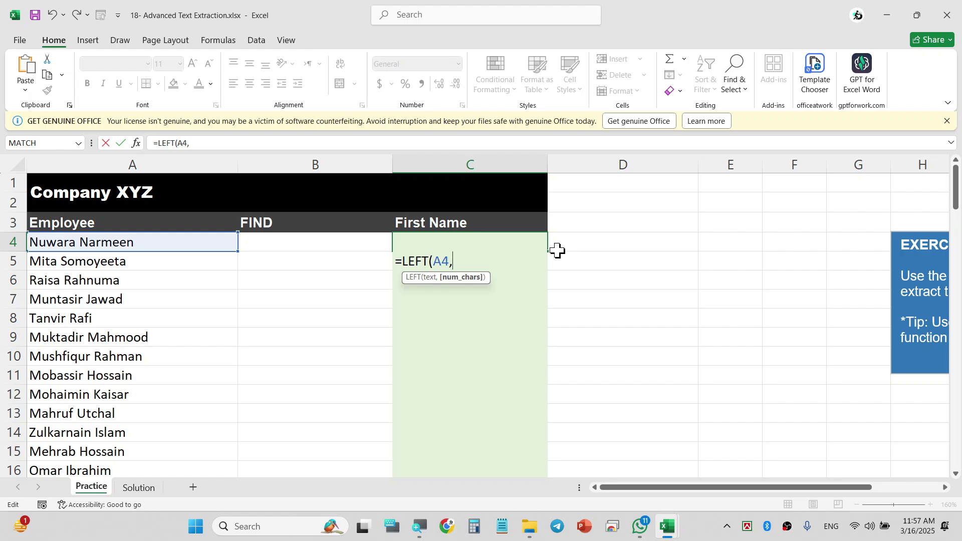
type("6")
key("Return")
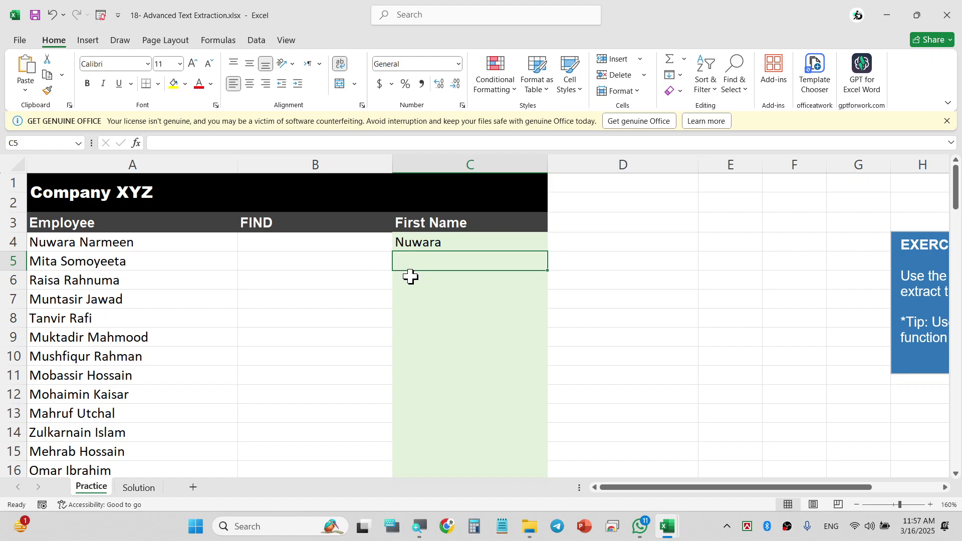
Enter a LEFT formula in C5 that extracts the first 4 characters of the employee name in A5
type("=l")
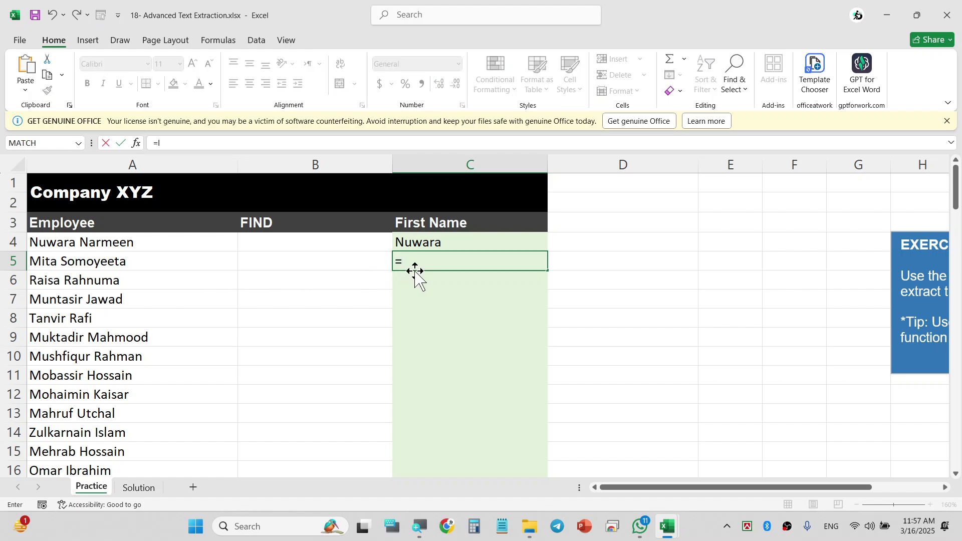
type("ef")
key("Tab")
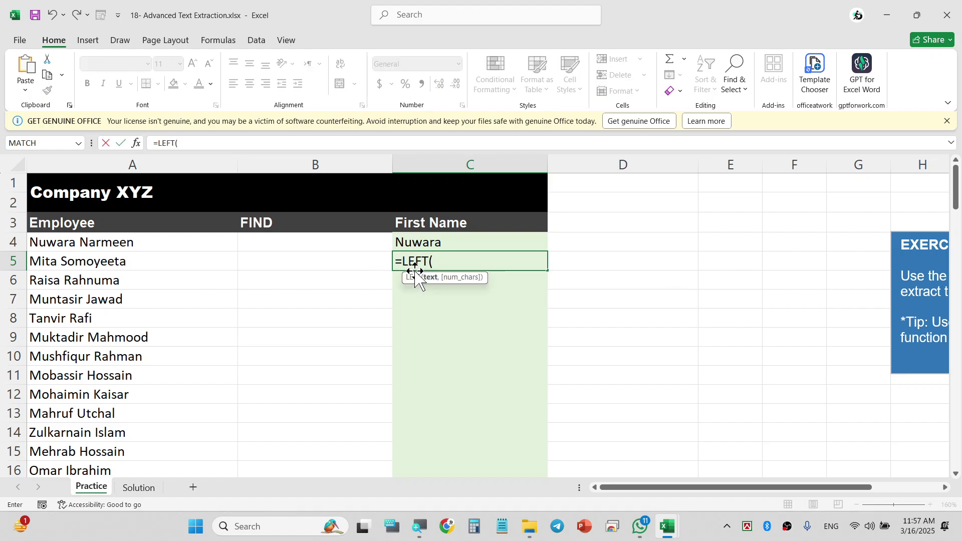
left_click(119, 263)
type(",")
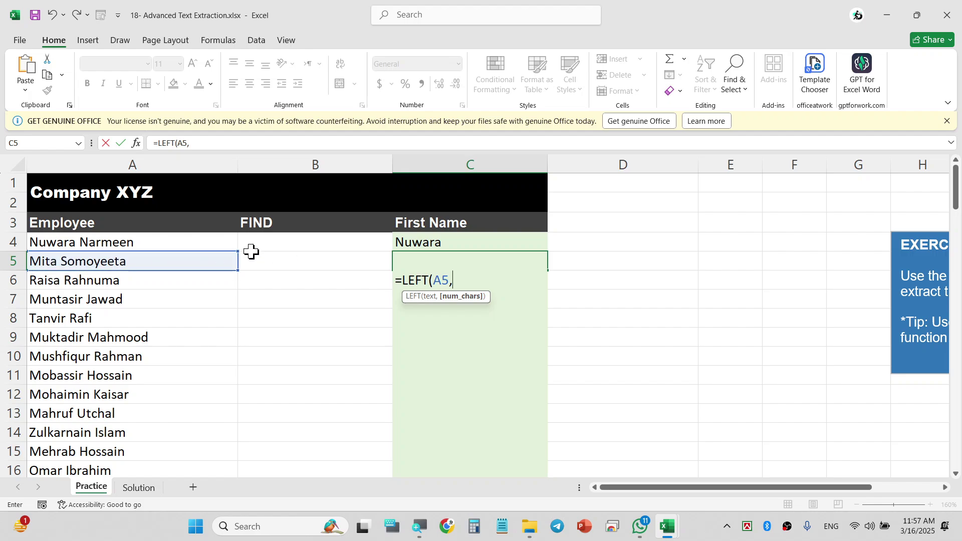
type("4")
key("Return")
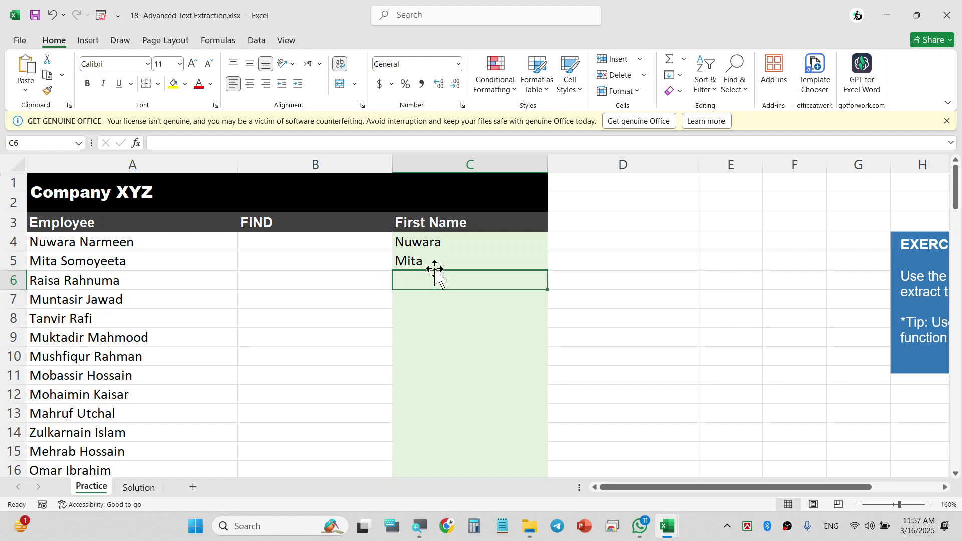
Fill the LEFT formula from C4 down through the rest of the First Name column
left_click(483, 242)
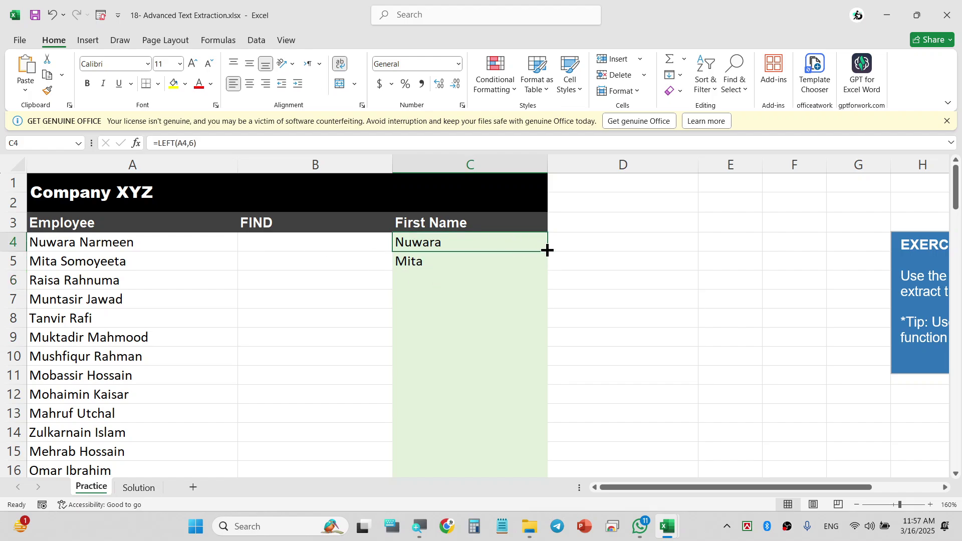
left_click_drag(547, 250, 547, 256)
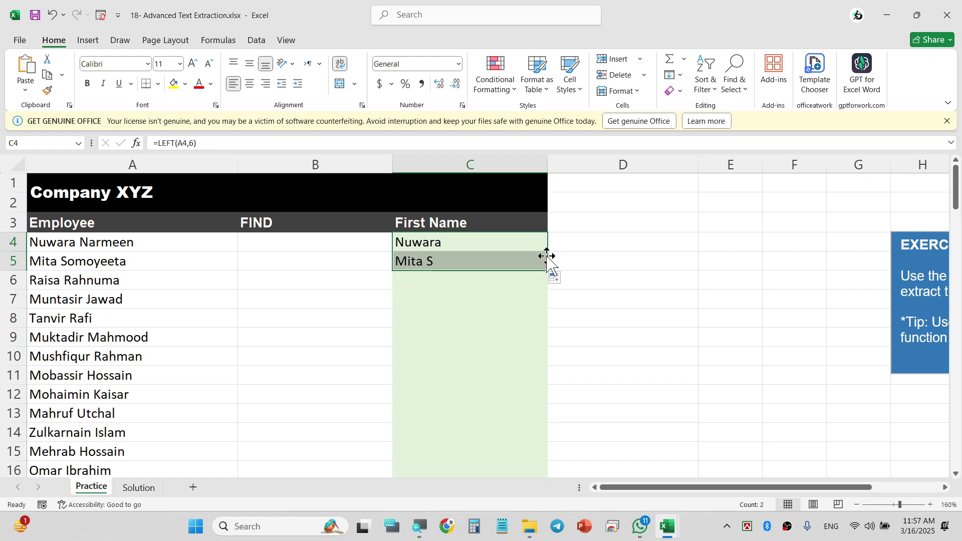
double_click(547, 271)
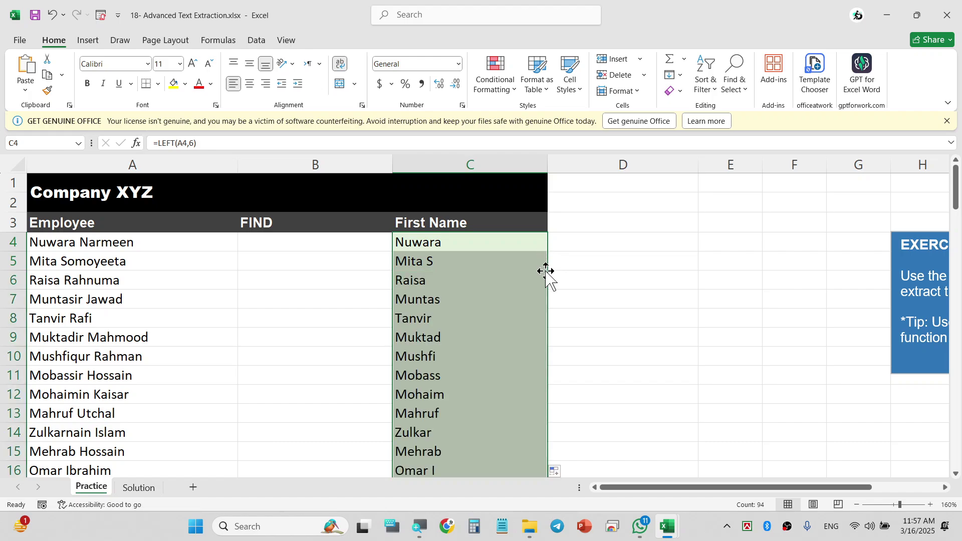
Examine the filled LEFT formulas in C4, C5, C7 and C9, comparing their character counts with the employees' first names
left_click(479, 245)
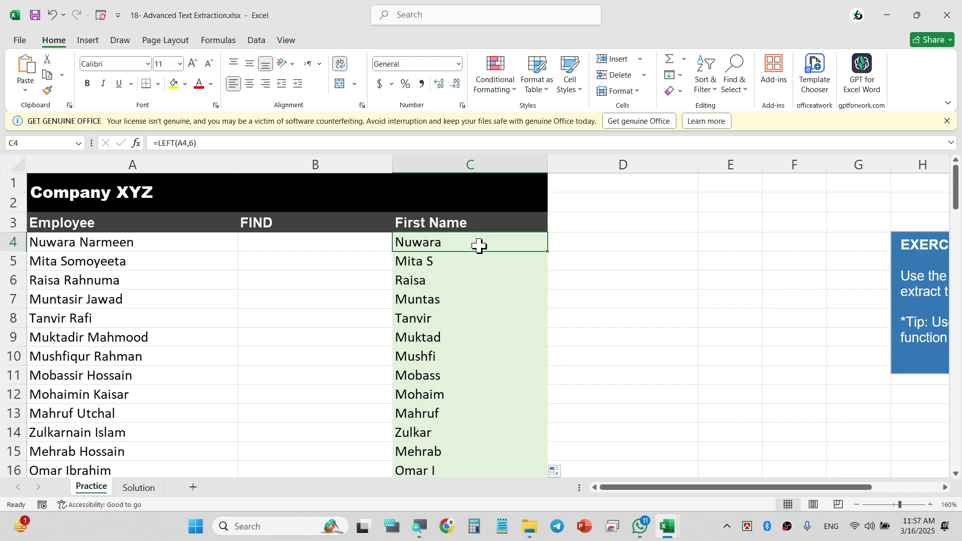
double_click(480, 245)
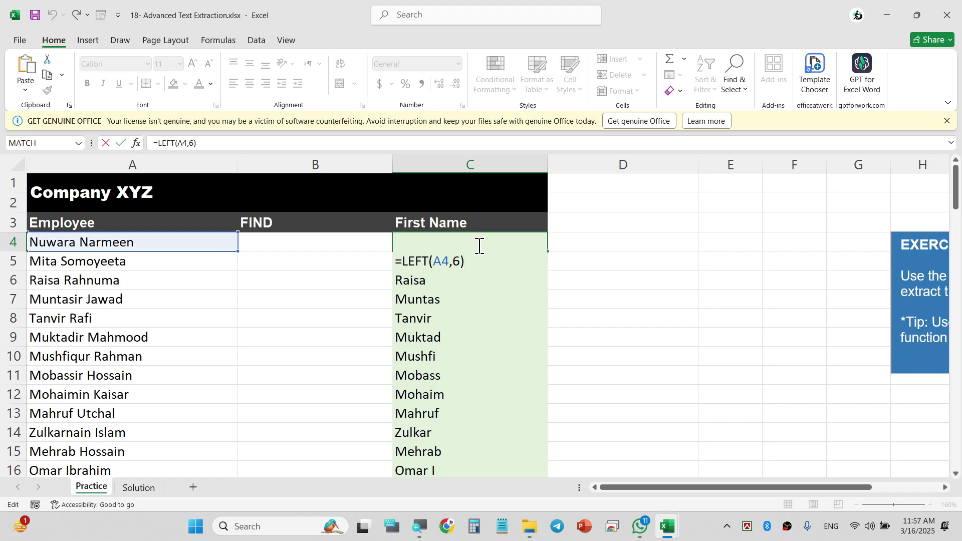
key("Escape")
double_click(446, 264)
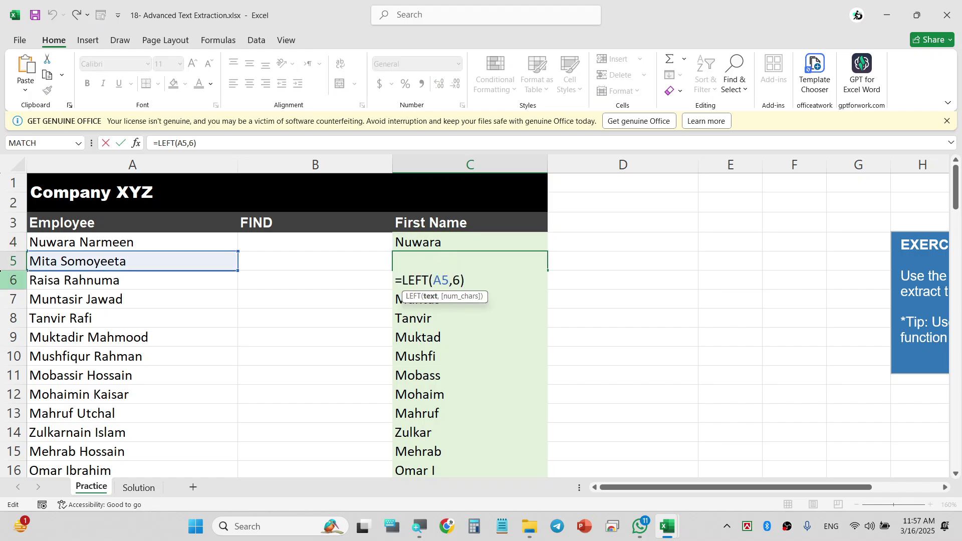
key("Escape")
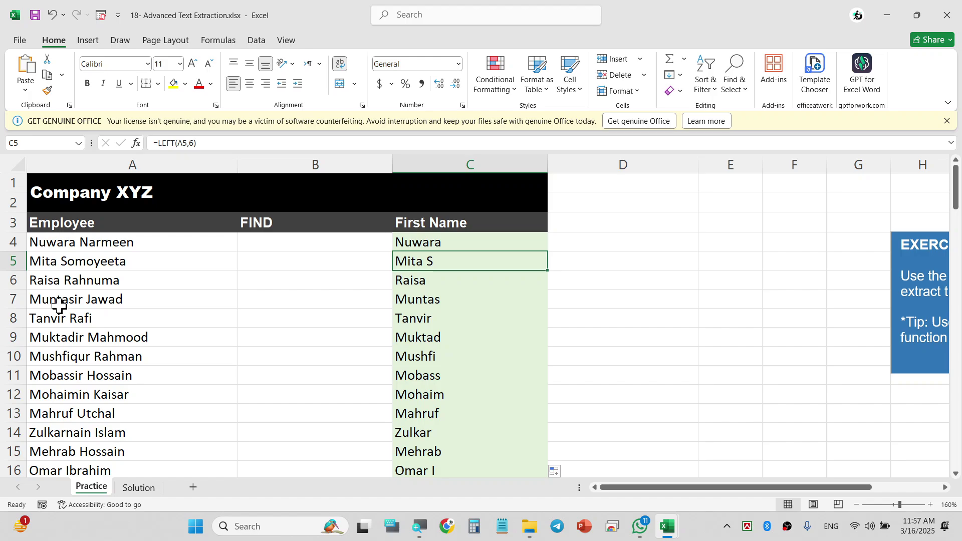
left_click(439, 300)
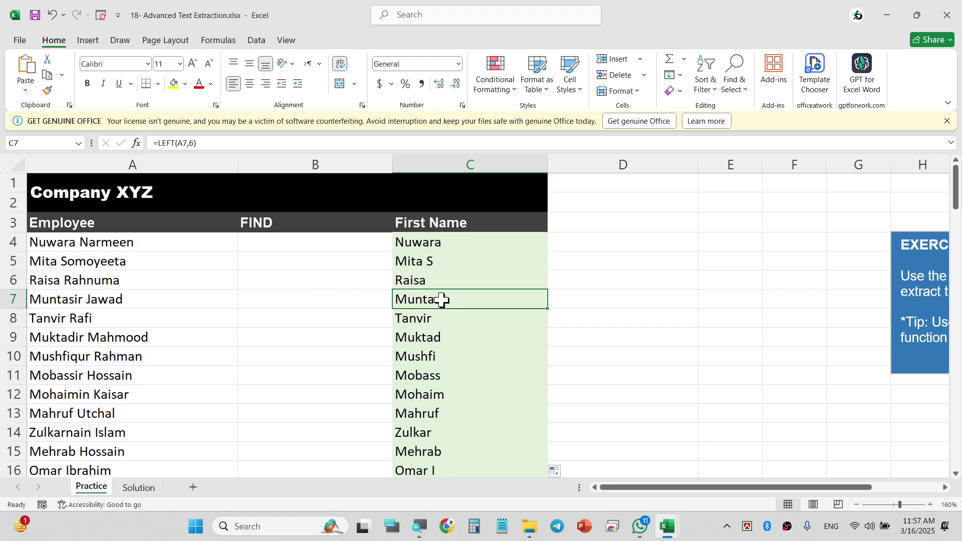
double_click(440, 301)
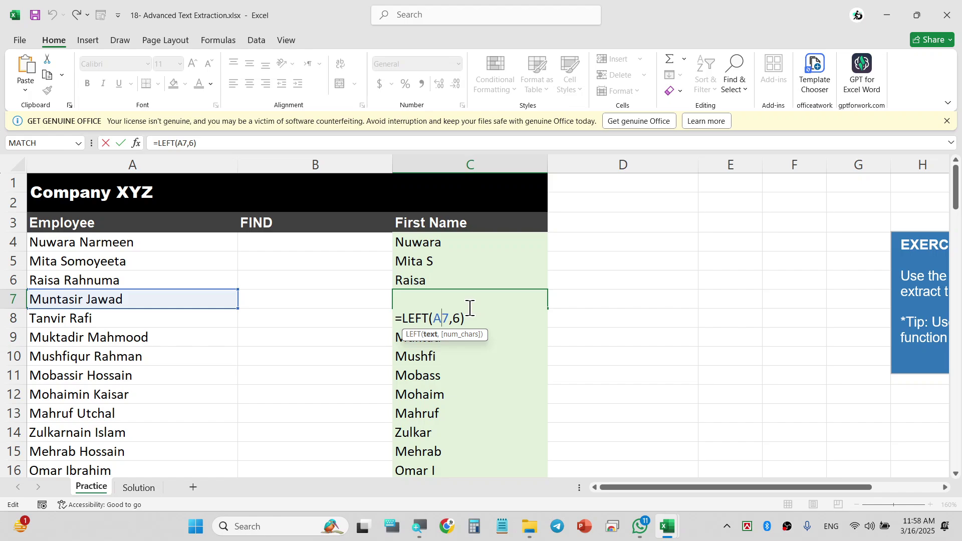
key("ctrl+Return")
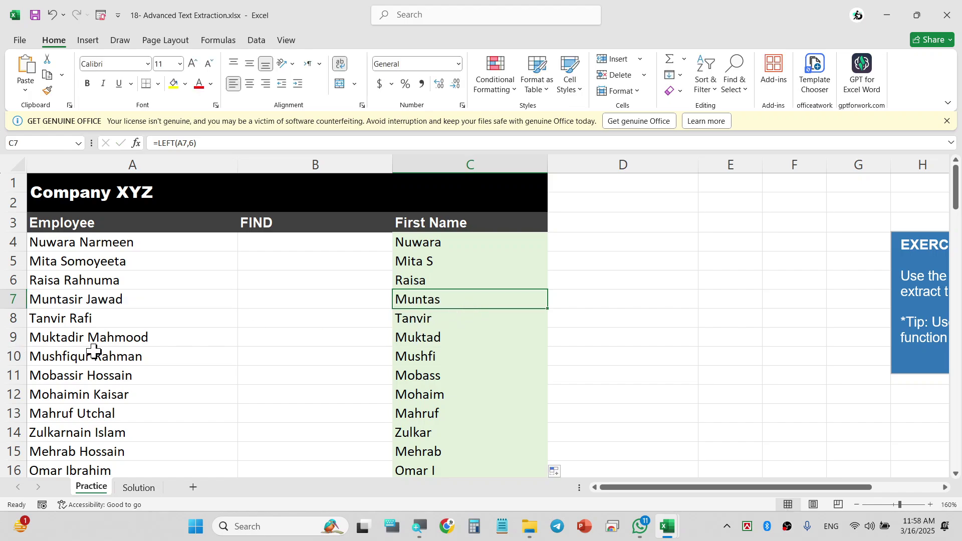
left_click(456, 339)
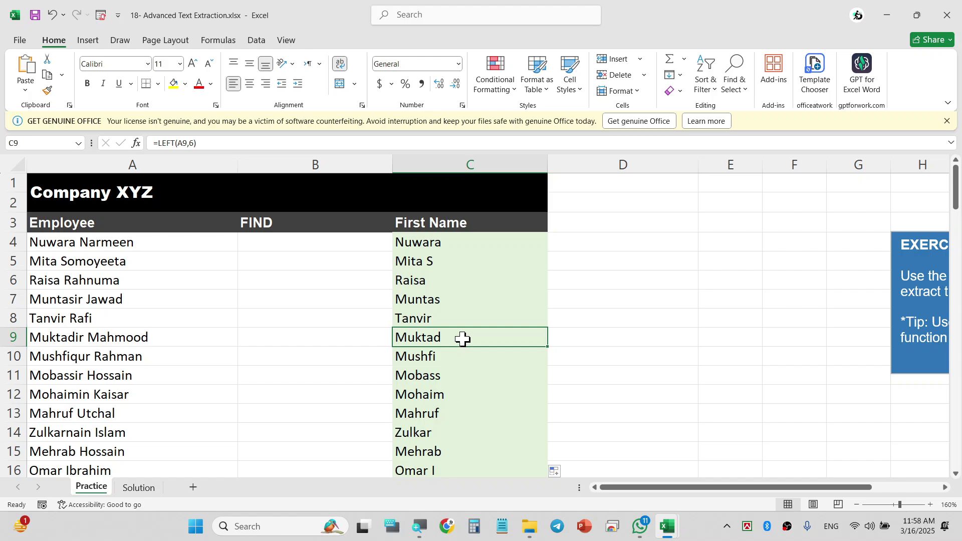
double_click(480, 337)
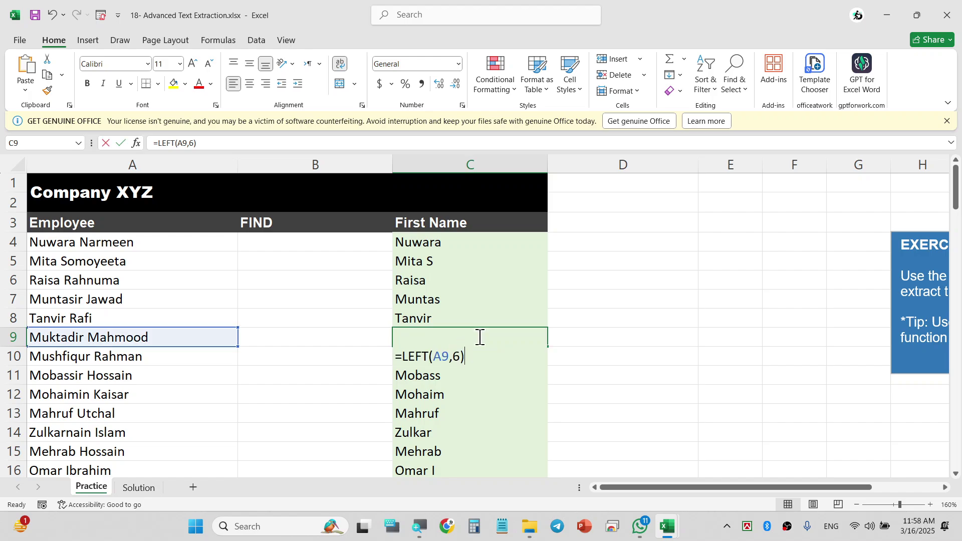
key("ctrl+Return")
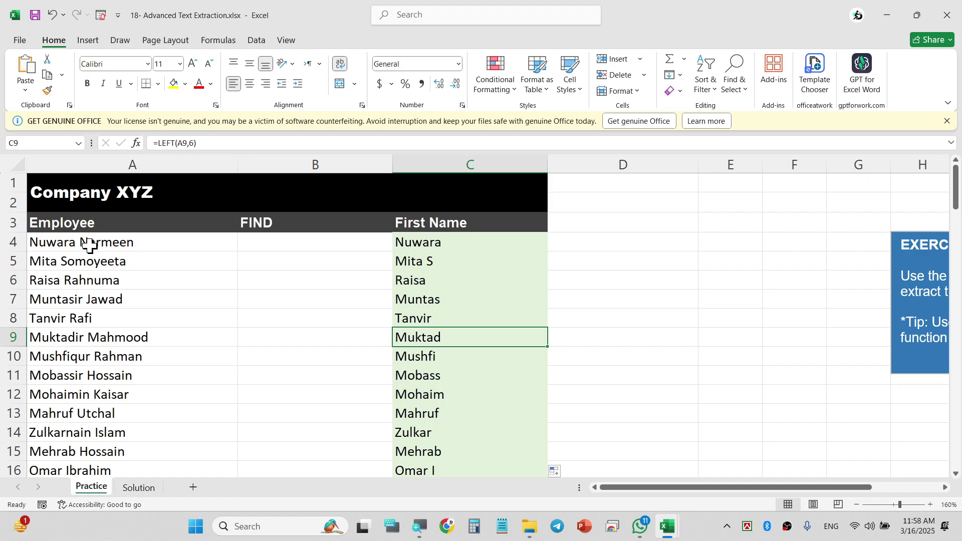
Start a FIND formula in B4, in the FIND column beside the first employee name
left_click(126, 245)
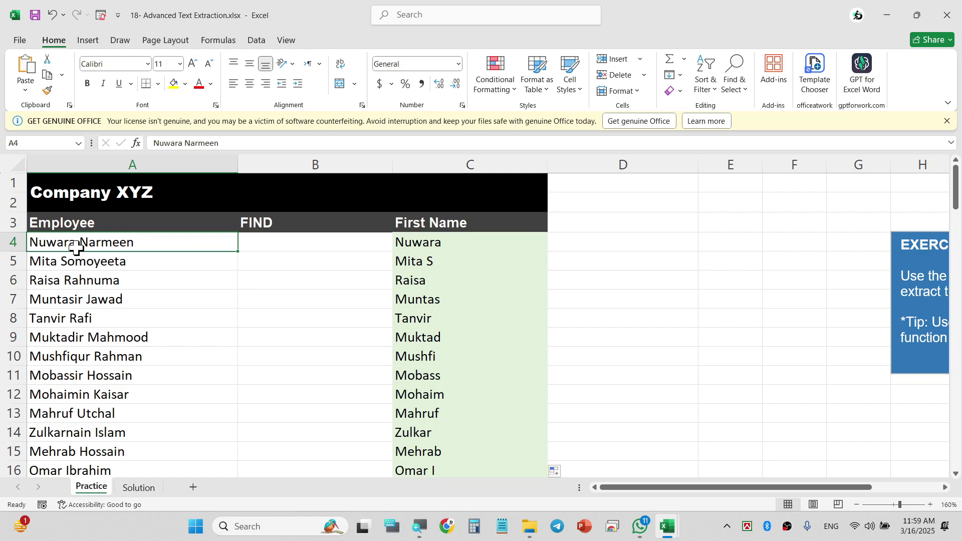
left_click(307, 249)
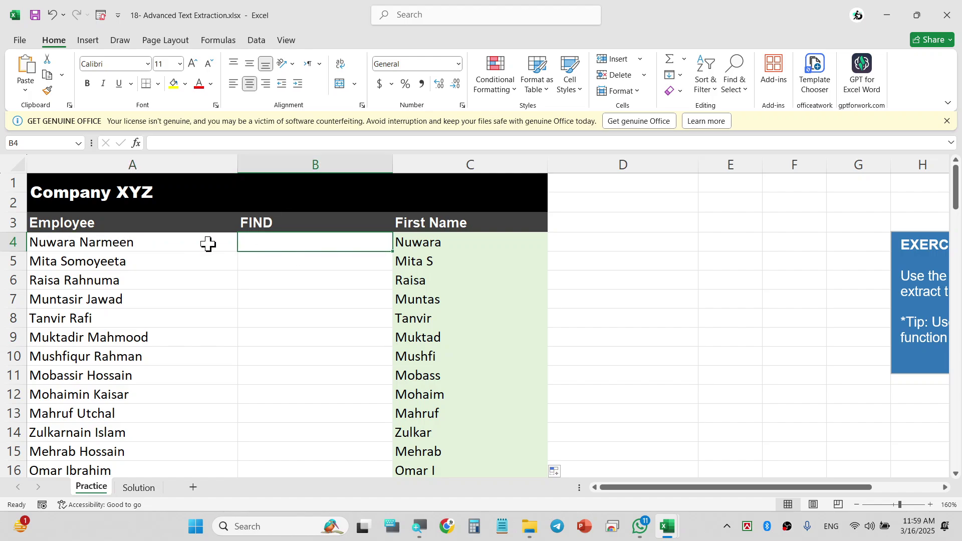
type("=")
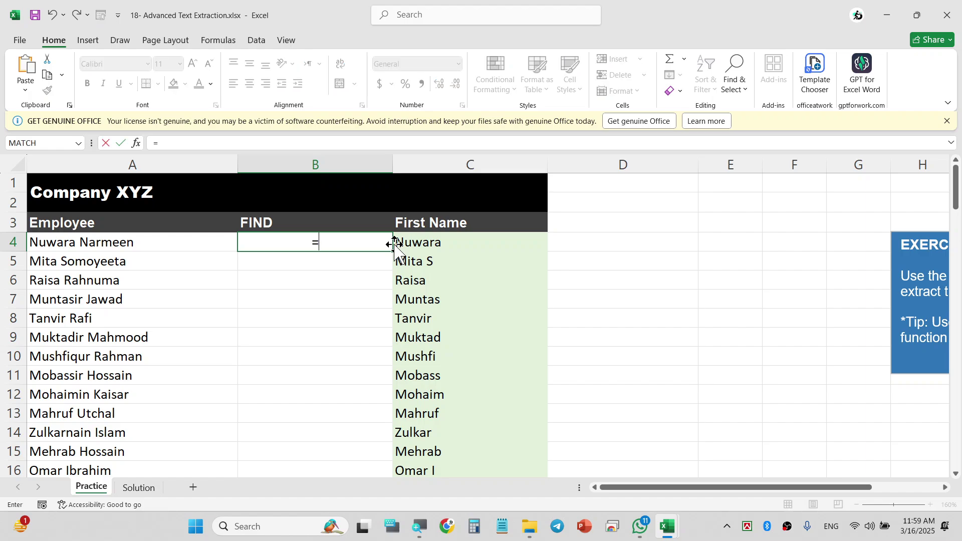
type("find")
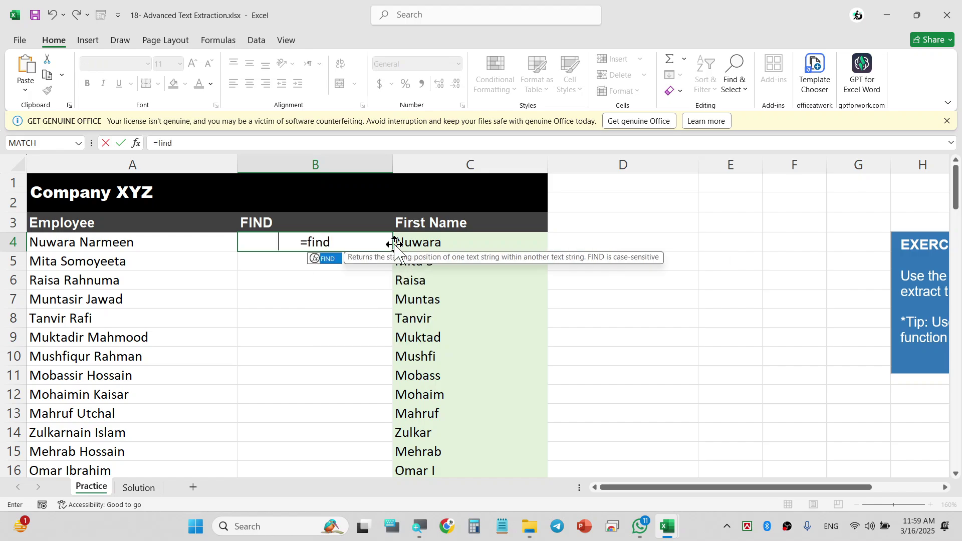
key("Tab")
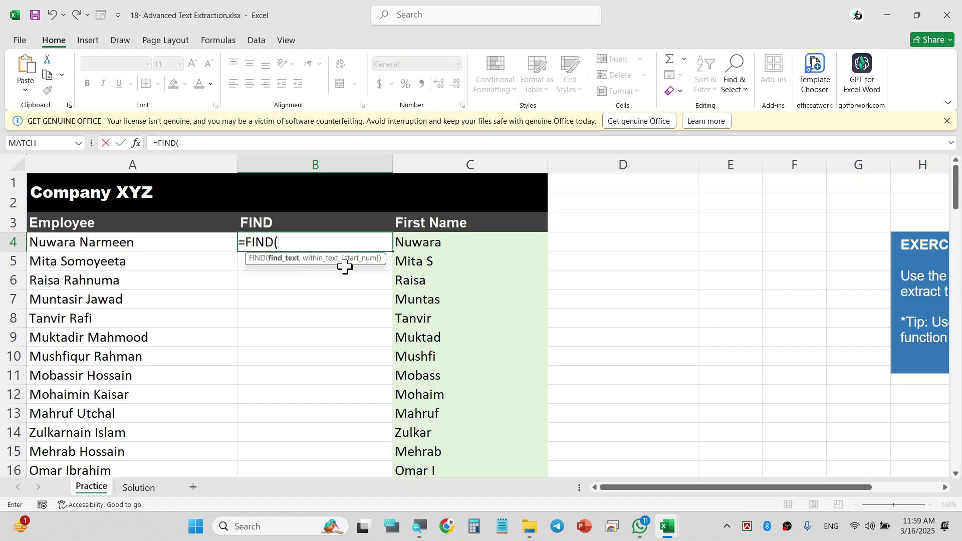
mouse_move(307, 257)
left_mouse_down()
mouse_move(304, 269)
mouse_move(305, 260)
left_mouse_up()
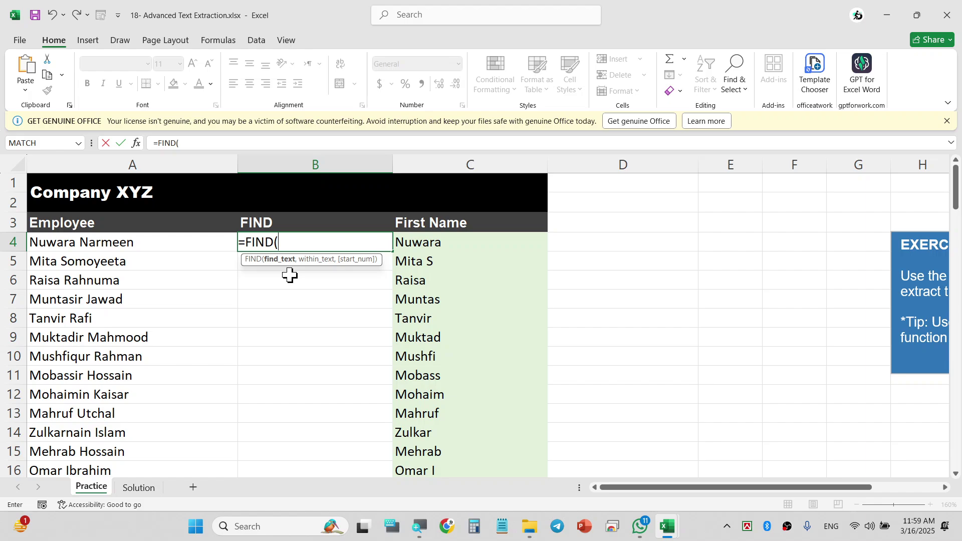
type("w")
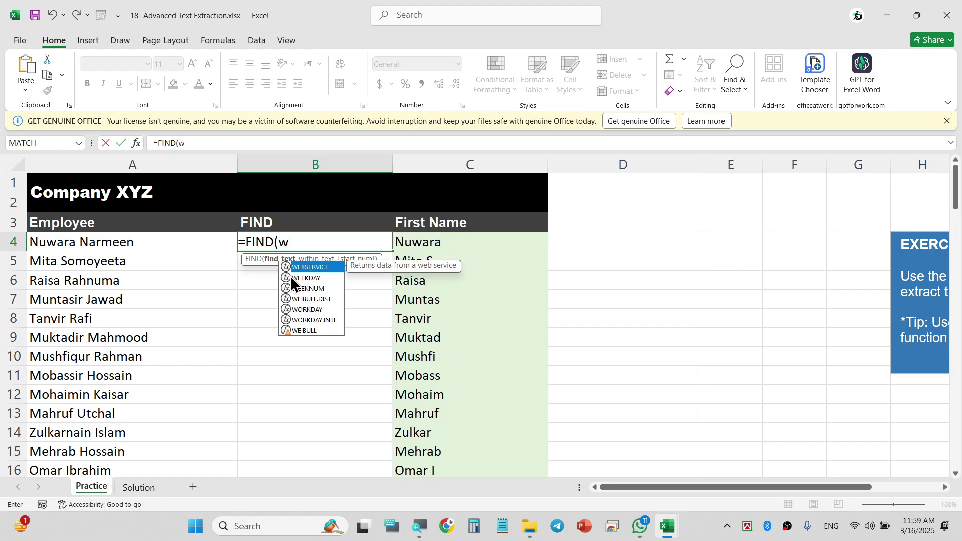
key("BackSpace")
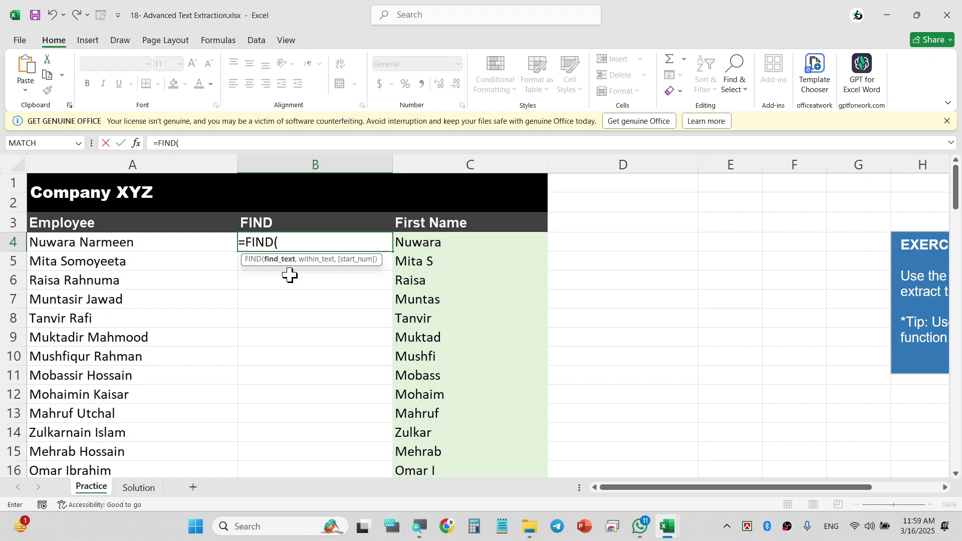
type("56")
key("BackSpace")
key("BackSpace")
Complete the FIND formula in B4 so it searches for "w" within the employee name in A4
type("\"w")
type(",")
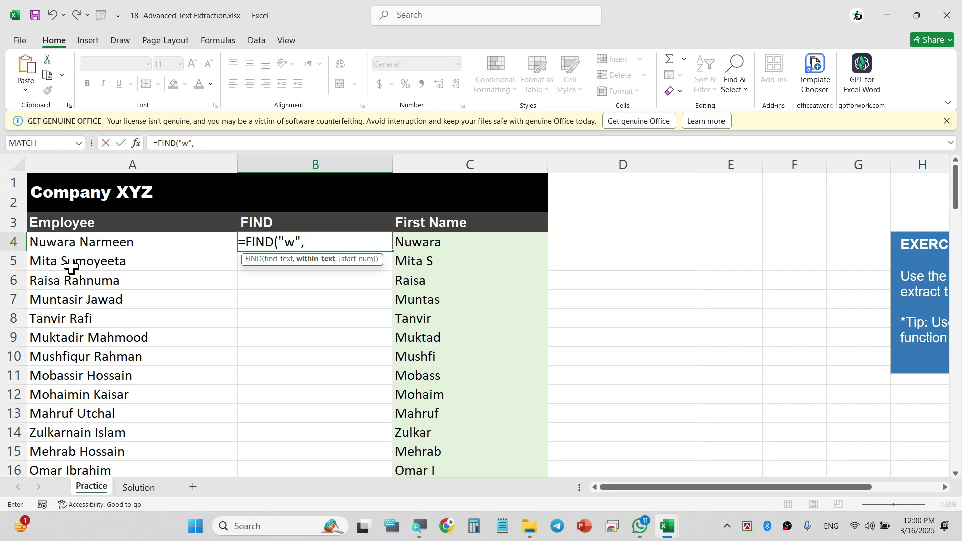
left_click(81, 246)
key("Return")
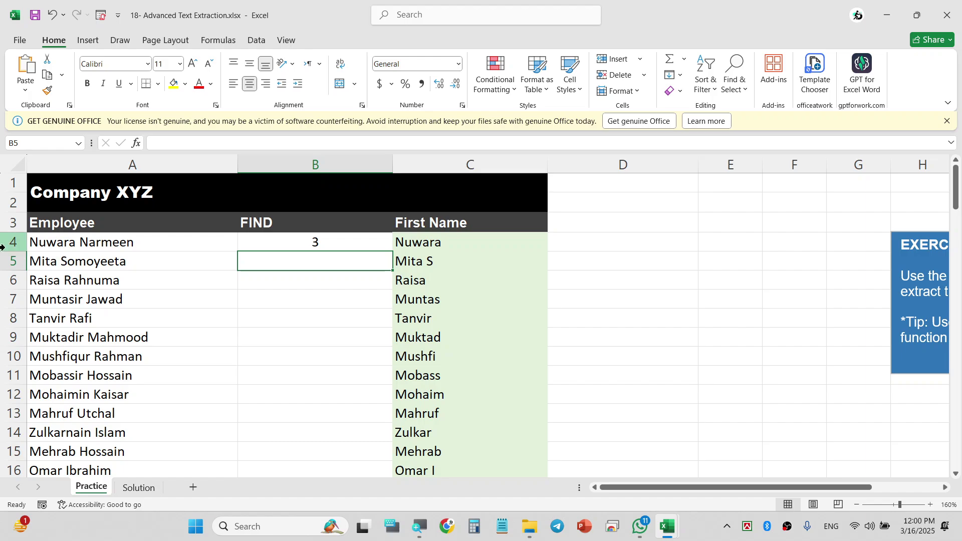
Insert "aa" before the "w" in the employee name in A4 to test the FIND formula
left_click(67, 243)
double_click(67, 243)
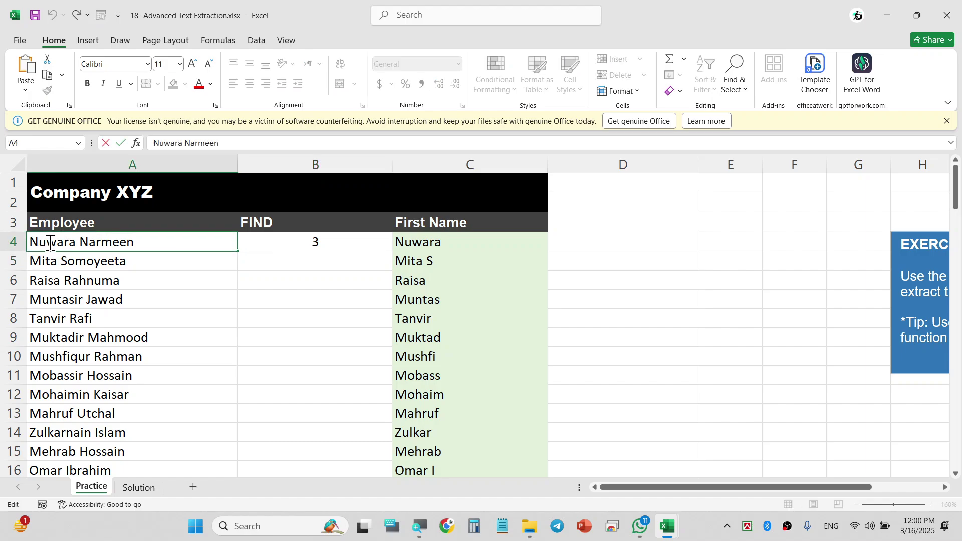
type("aa")
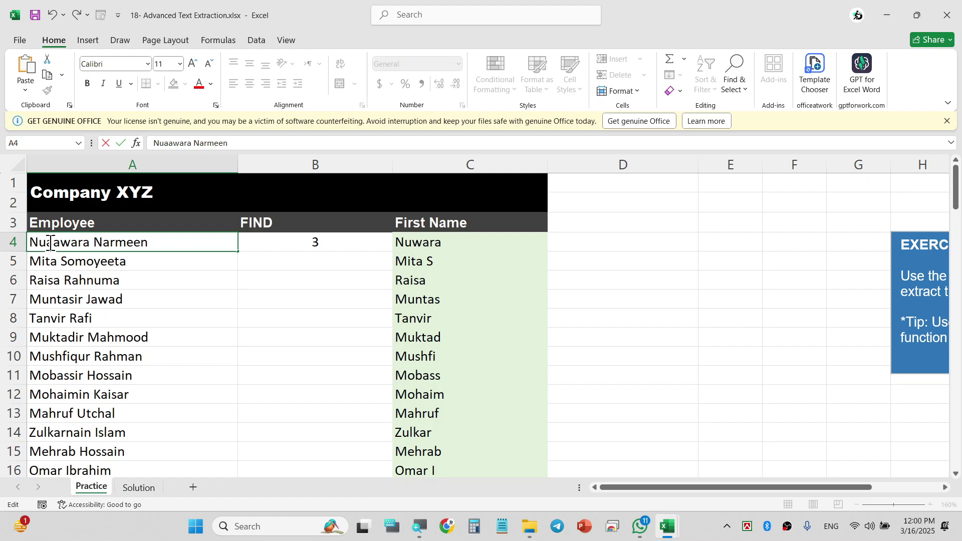
key("Return")
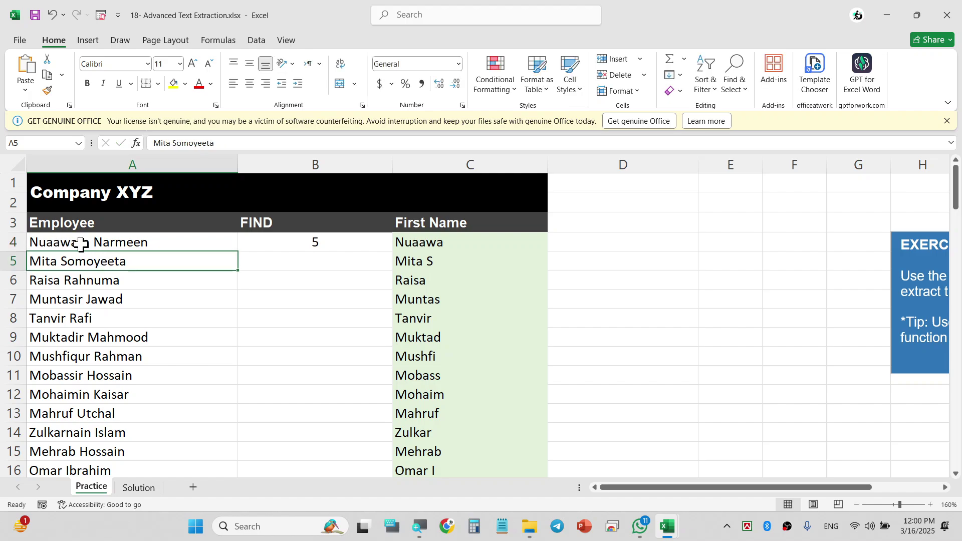
Remove the extra "aa" from the employee name in A4, restoring its original spelling
double_click(60, 243)
key("BackSpace")
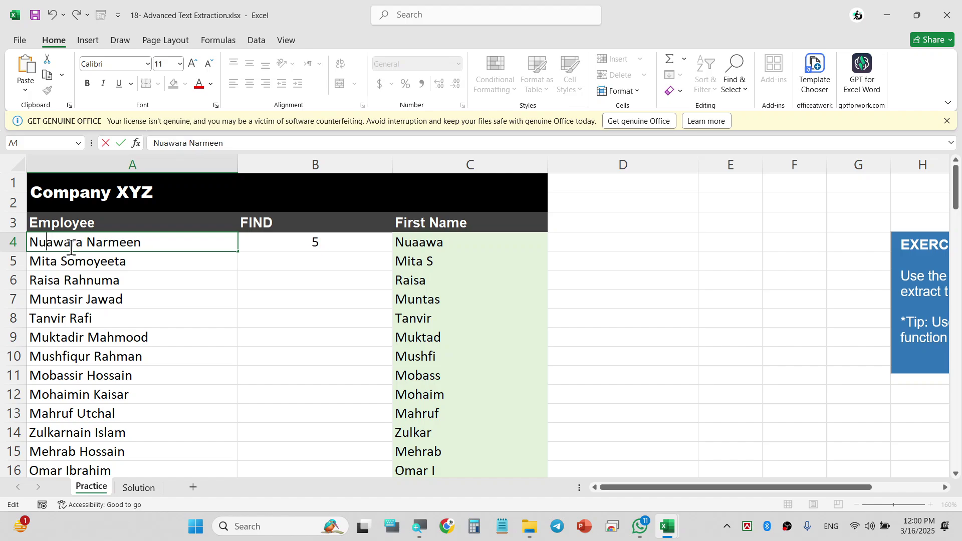
key("BackSpace")
key("Delete")
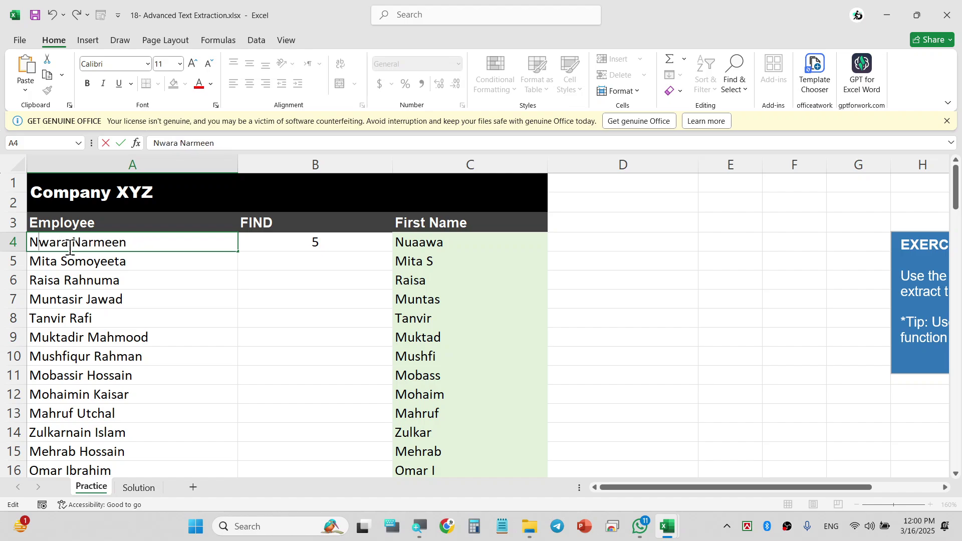
type("u")
key("Return")
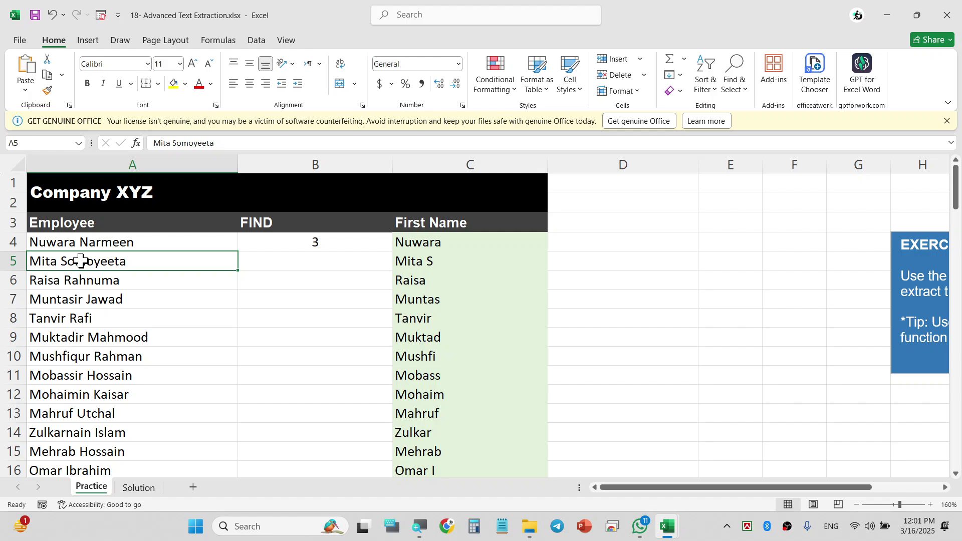
Change the FIND formula in B4 to search for a space instead of "w": =FIND(" ",A4)
double_click(348, 241)
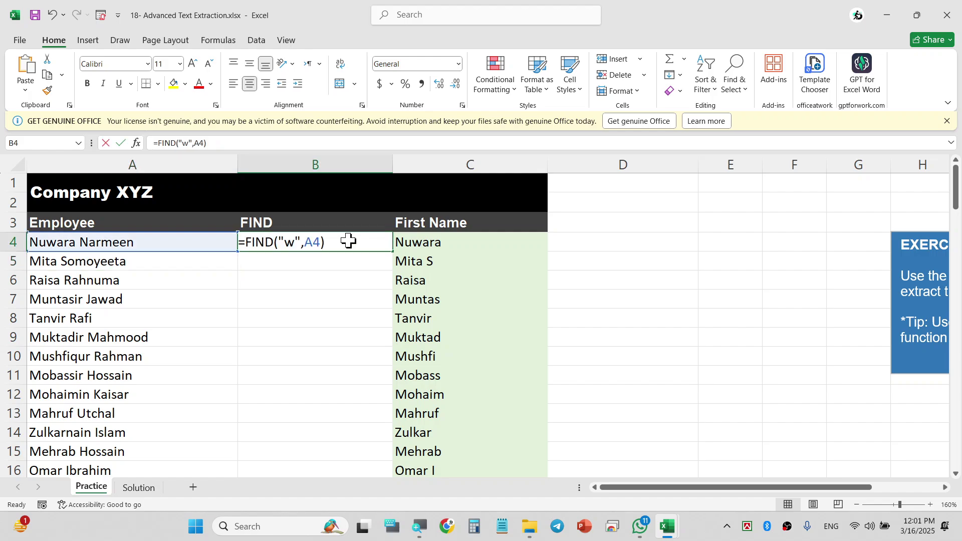
double_click(289, 243)
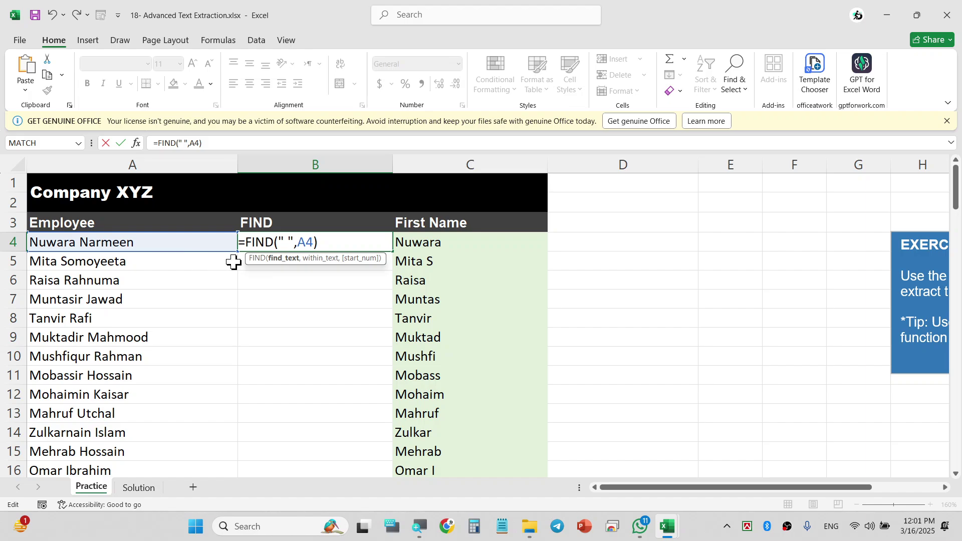
key("ctrl+Return")
key("Return")
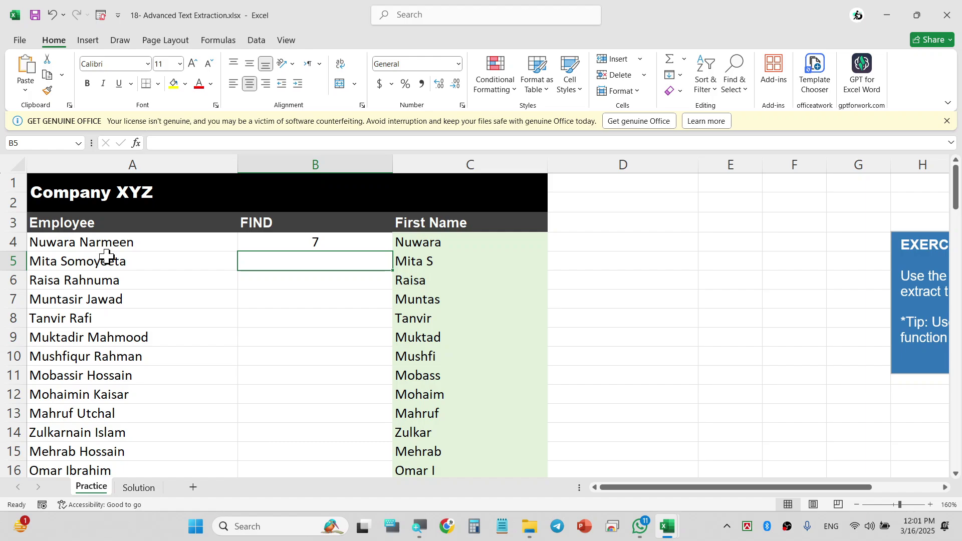
Fill the FIND formula from B4 down through the column and check the first rows against the names in A4 to A6
left_click(375, 243)
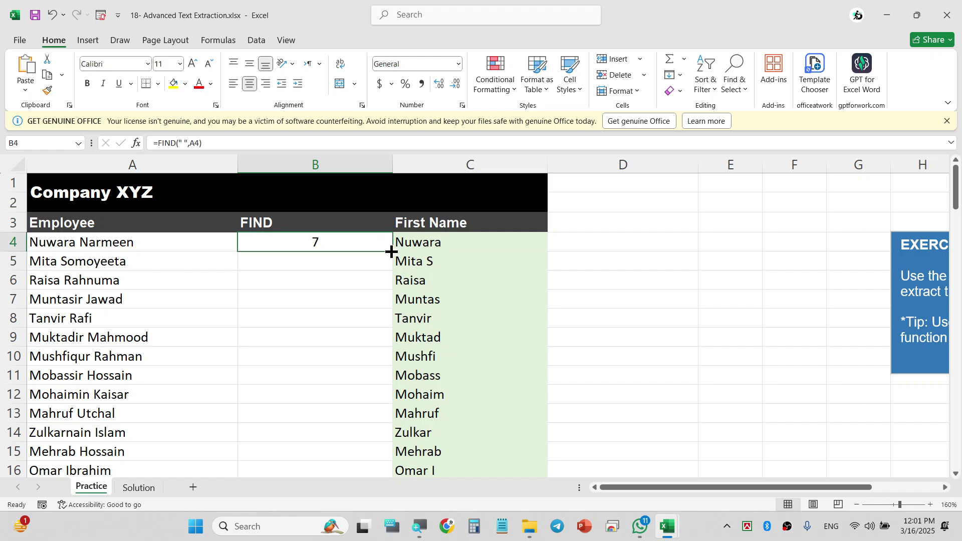
double_click(391, 250)
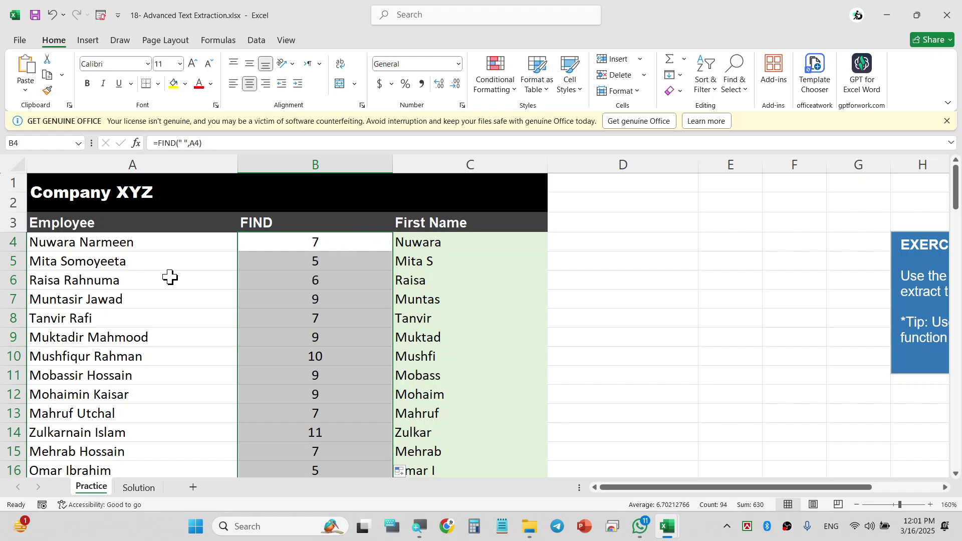
left_click(334, 260)
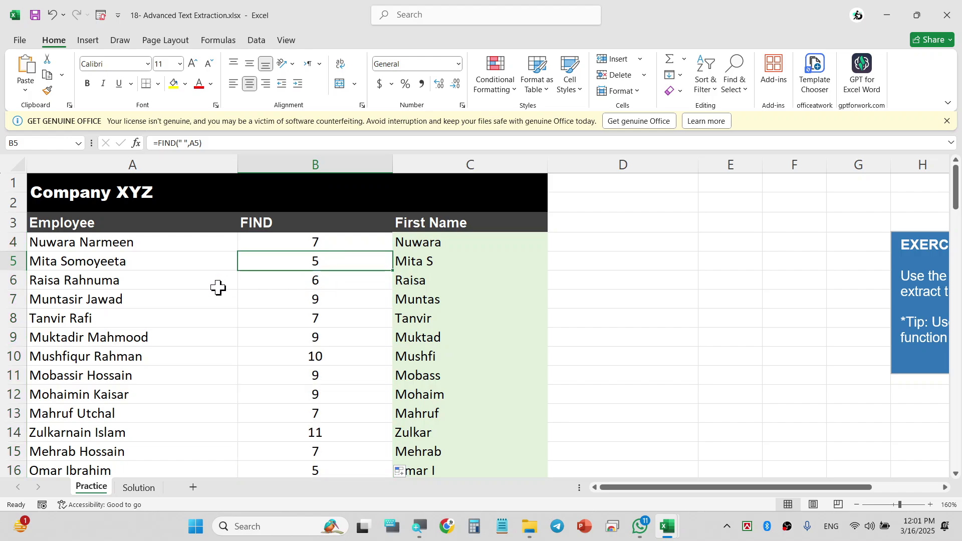
left_click(59, 243)
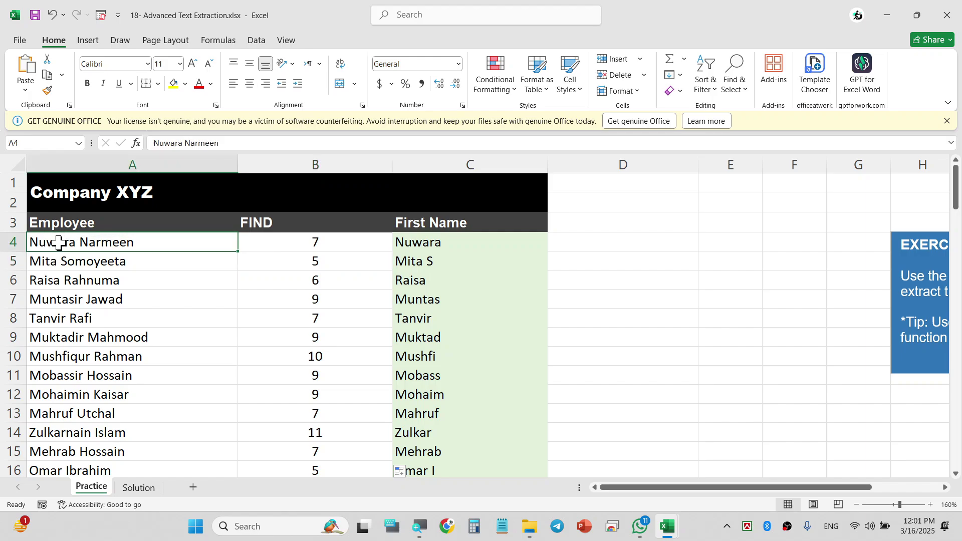
left_click(49, 261)
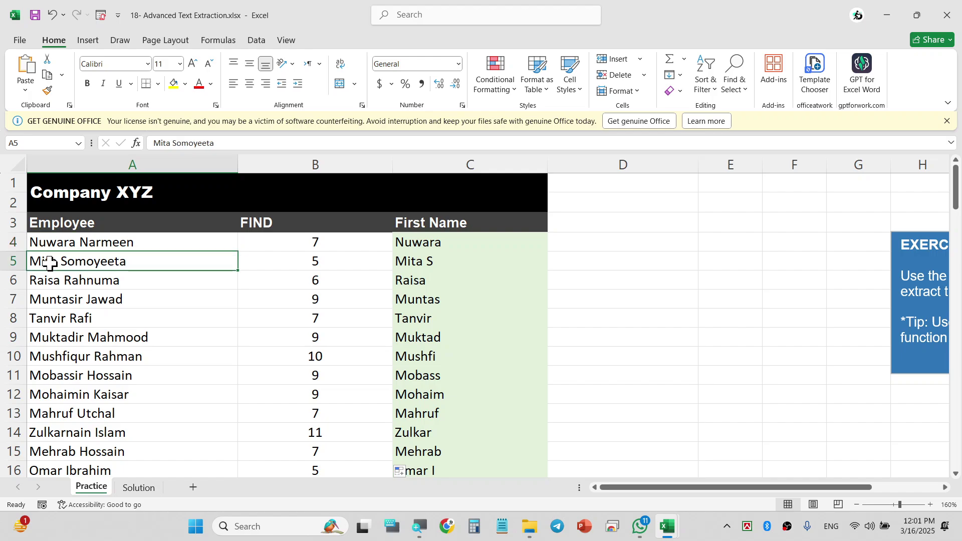
left_click(56, 283)
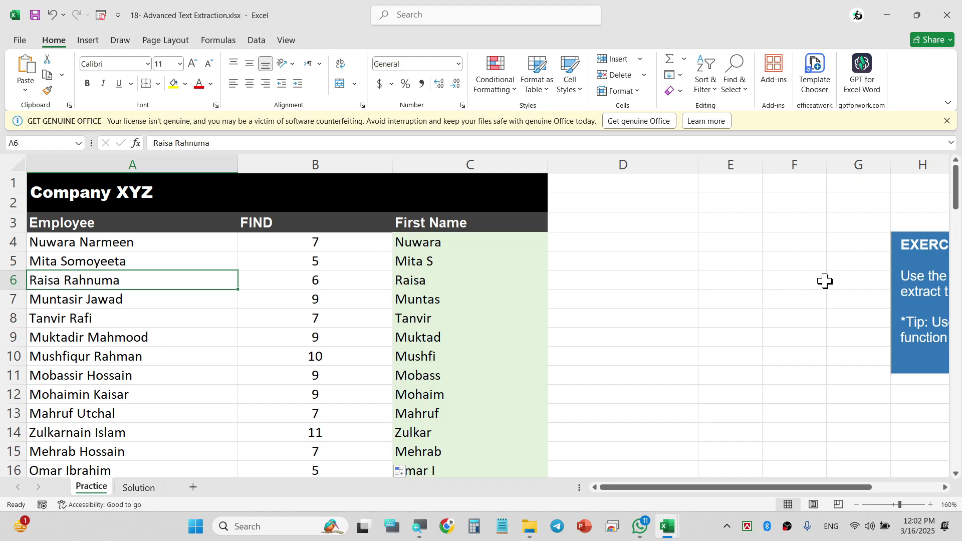
Enter 7+7 as text in the blank cell E9, and turn it into the formula =7+7
left_click(723, 341)
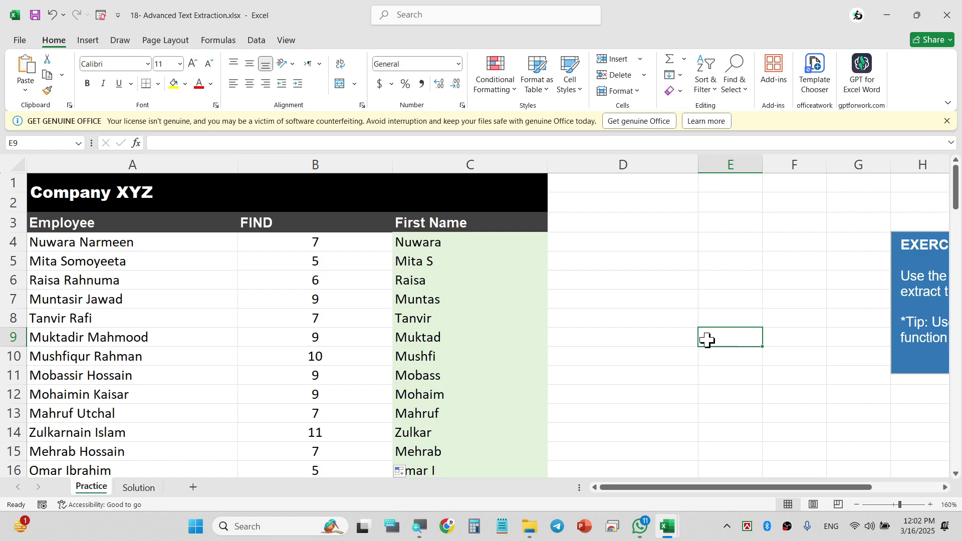
type("7+7")
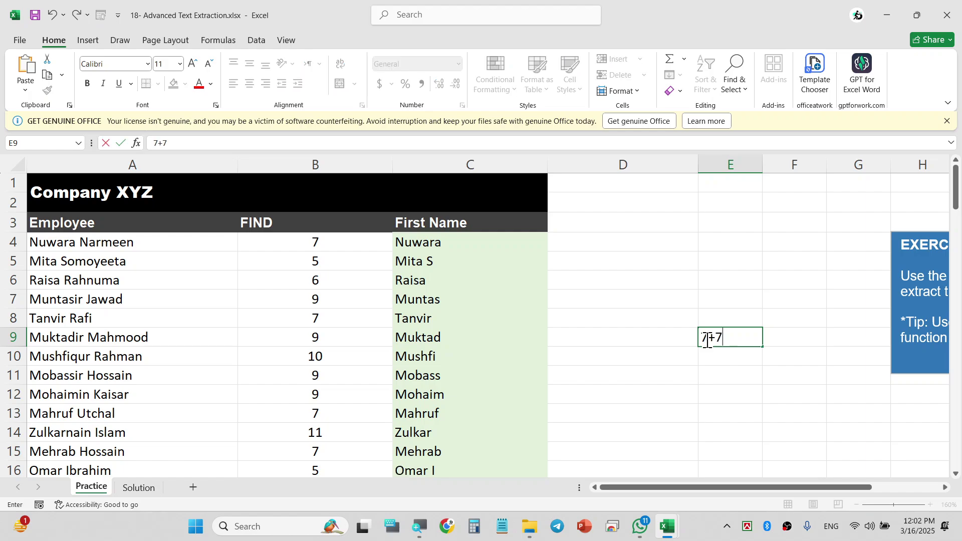
key("Return")
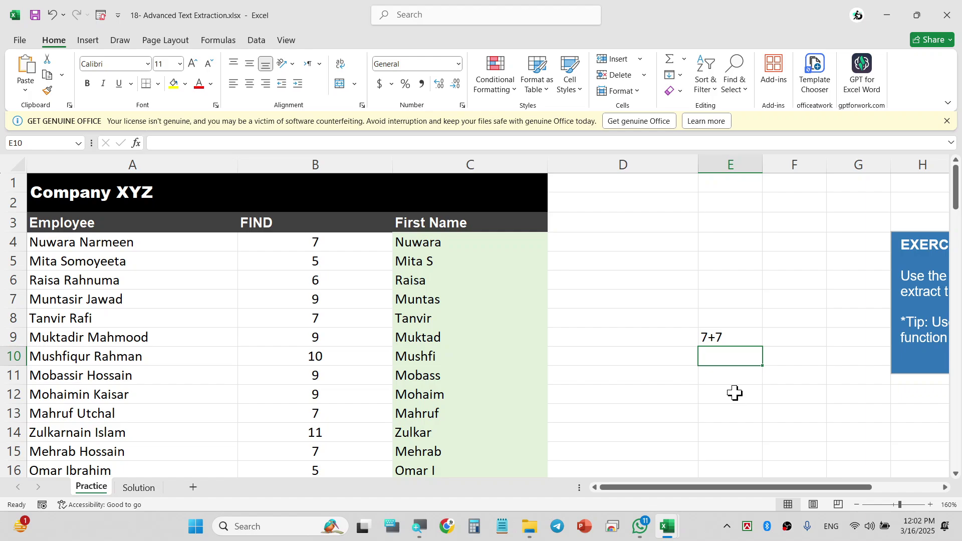
double_click(724, 339)
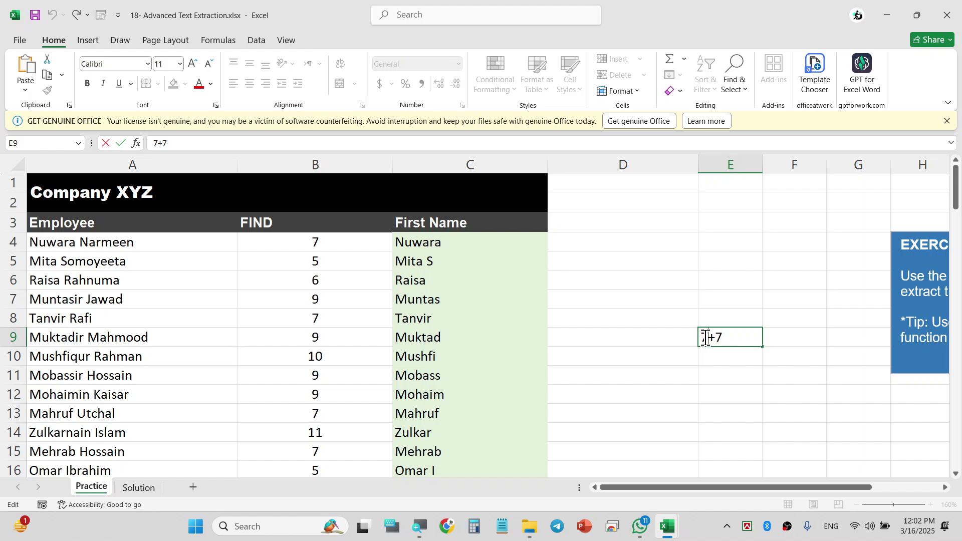
left_click(703, 337)
type("=")
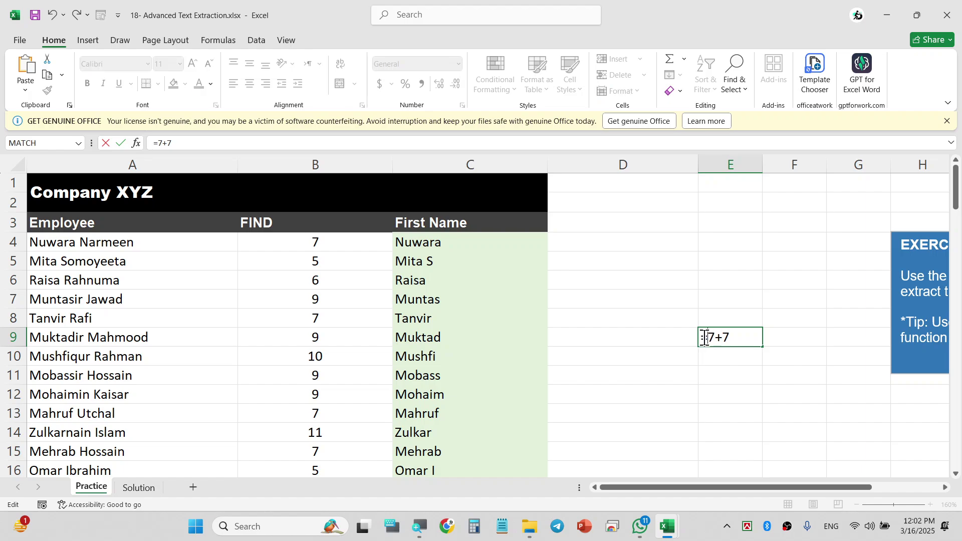
key("Return")
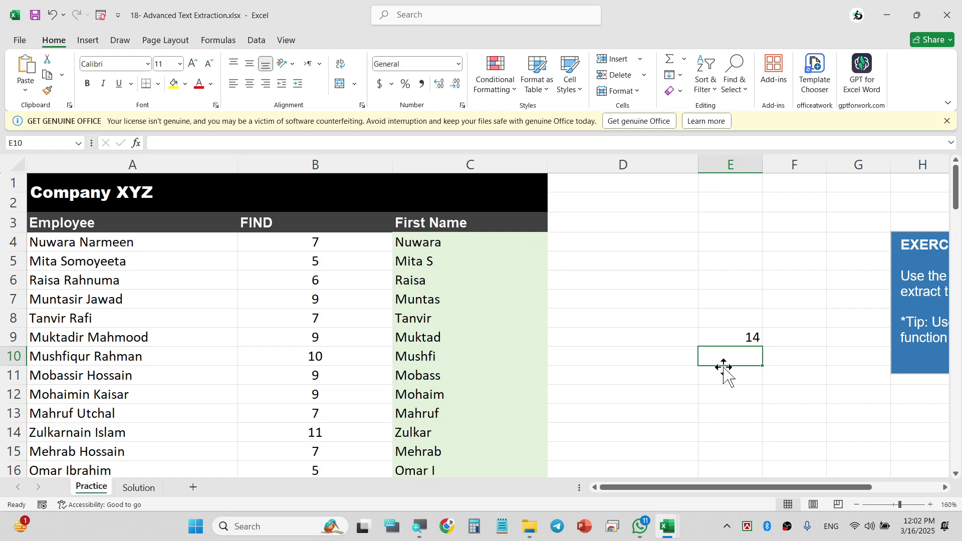
Enter the formula =7-B4 in the blank cell E10, subtracting the first FIND result from 7
type("=")
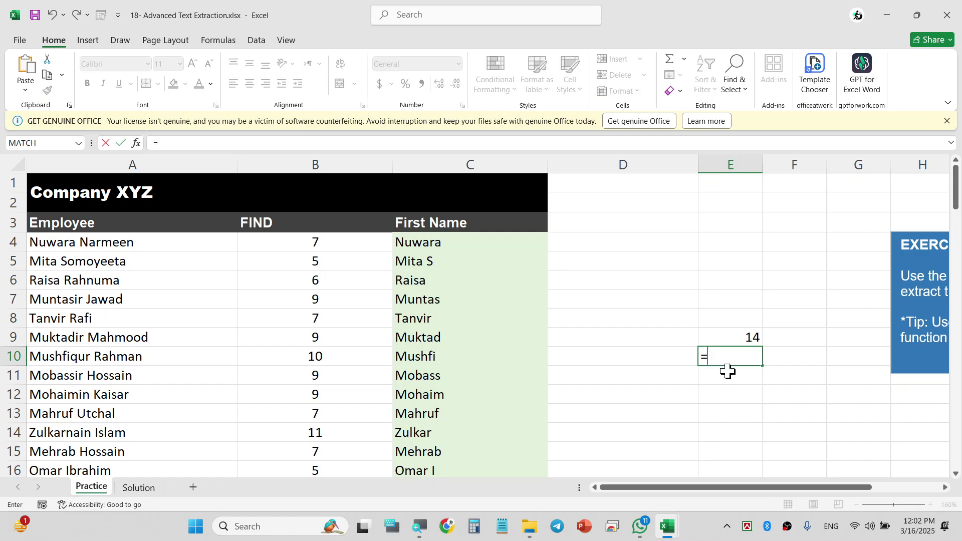
type("7-")
left_click(361, 248)
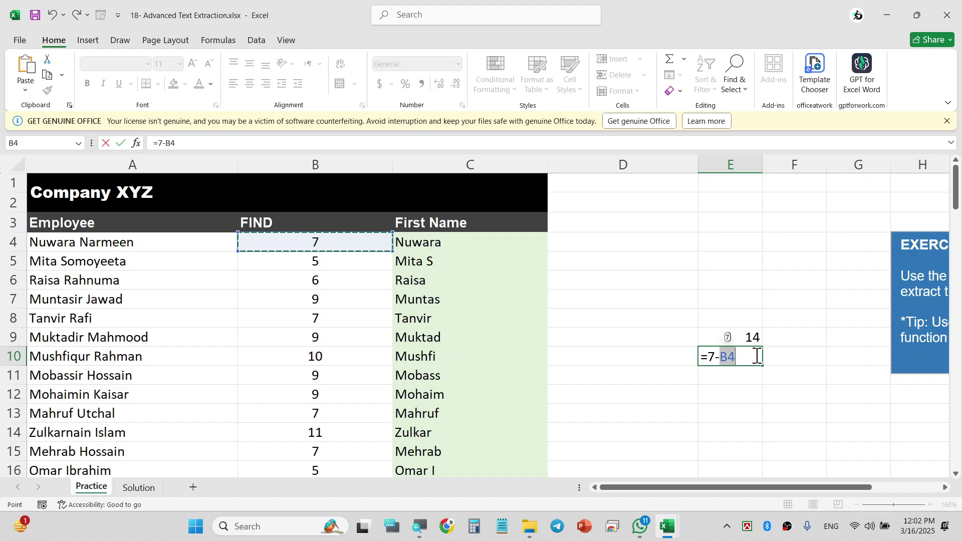
left_click(707, 360)
type("-")
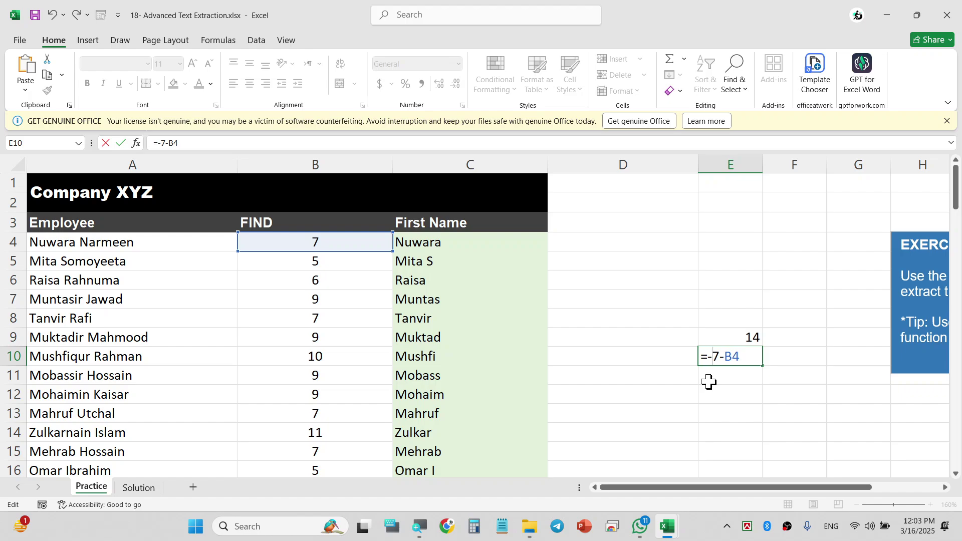
key("BackSpace")
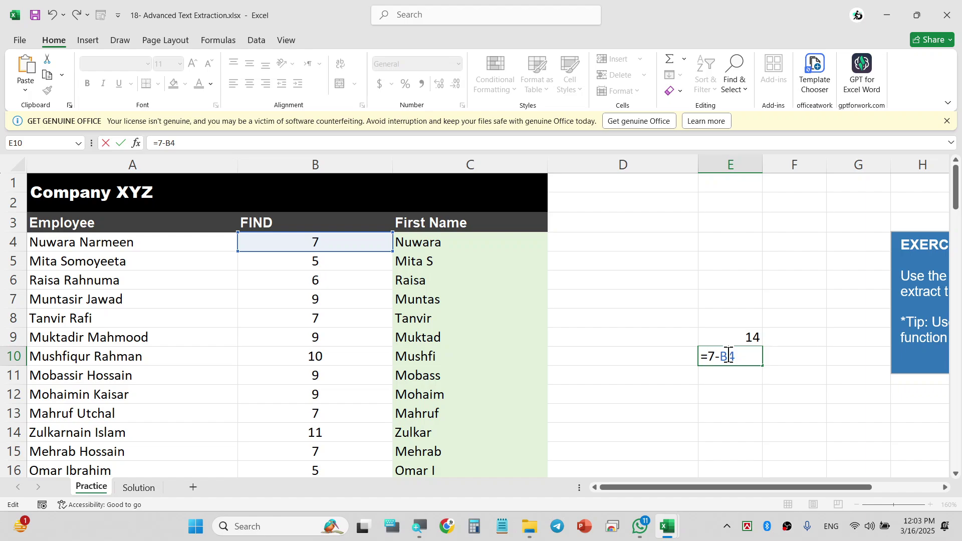
key("Return")
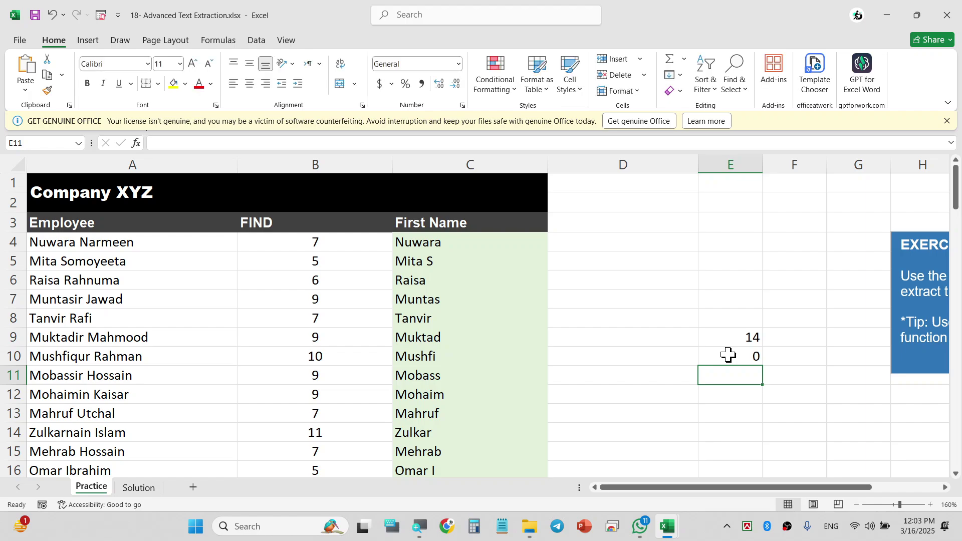
left_click(728, 355)
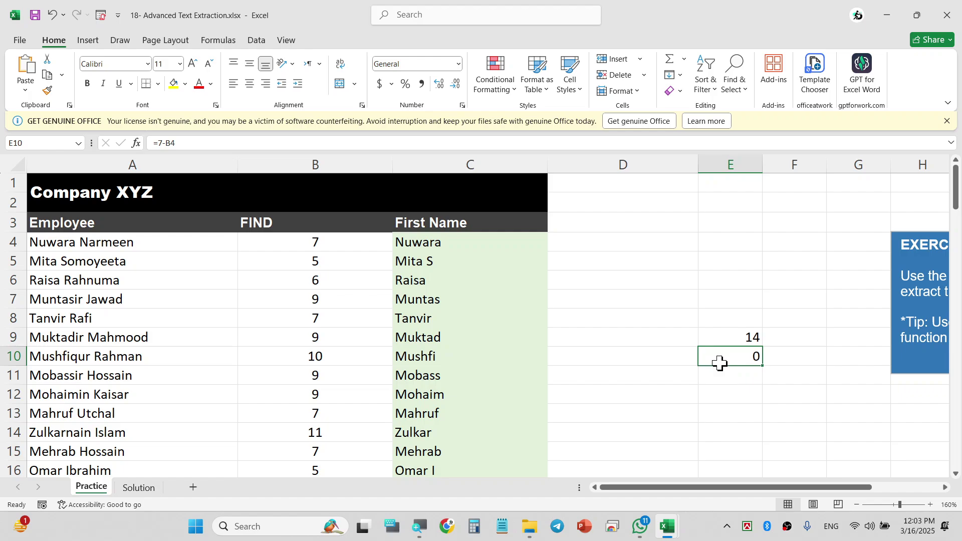
Subtract 1 from the FIND formula in B4, making it =FIND(" ",A4)-1, and fill it down the column
left_click(347, 243)
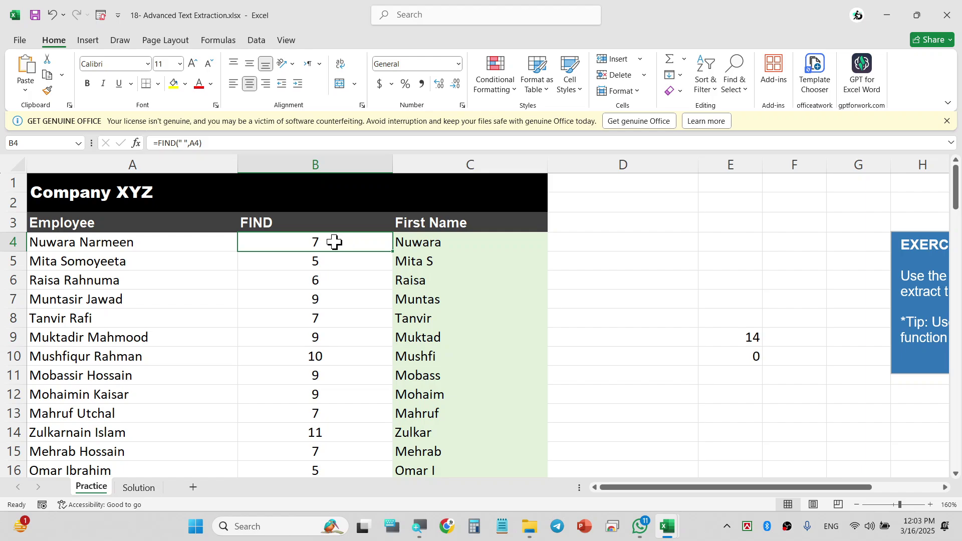
double_click(334, 243)
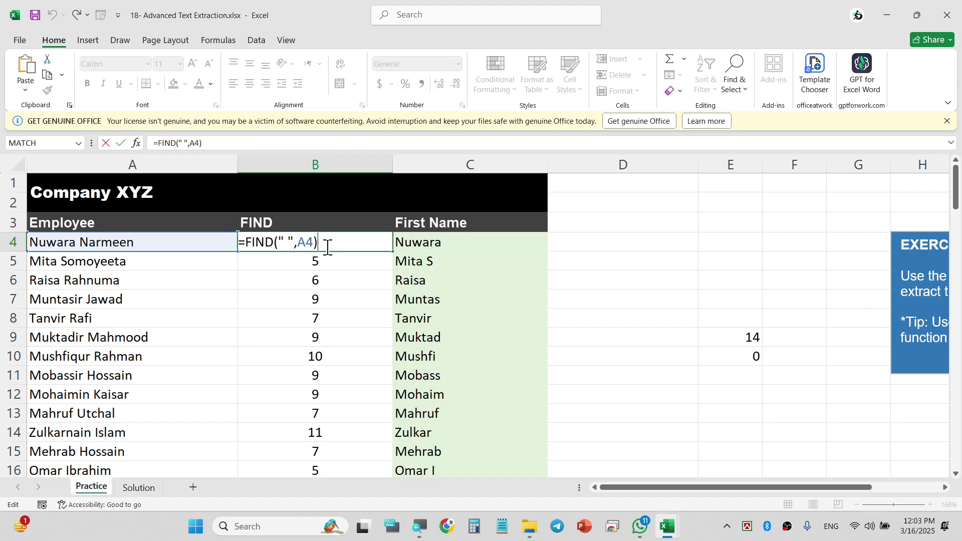
key("Escape")
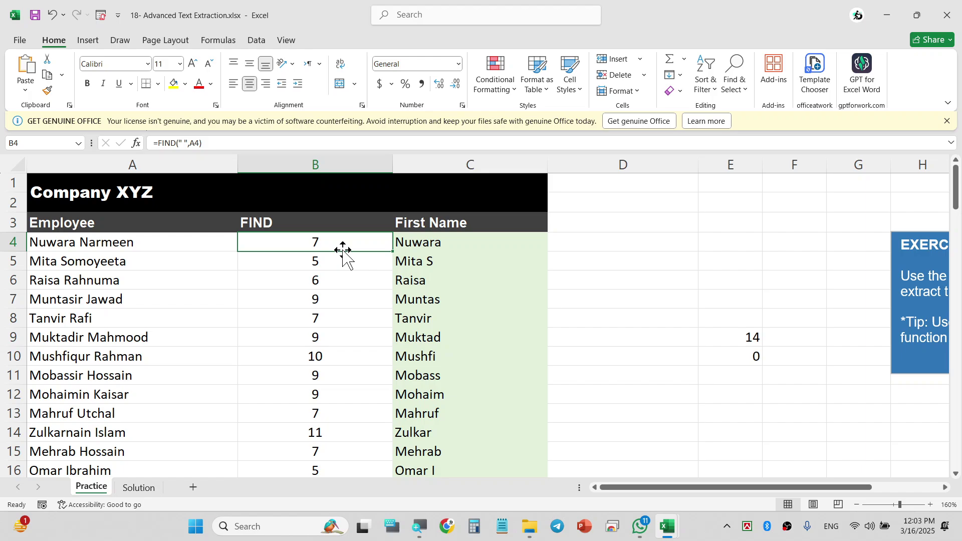
double_click(342, 244)
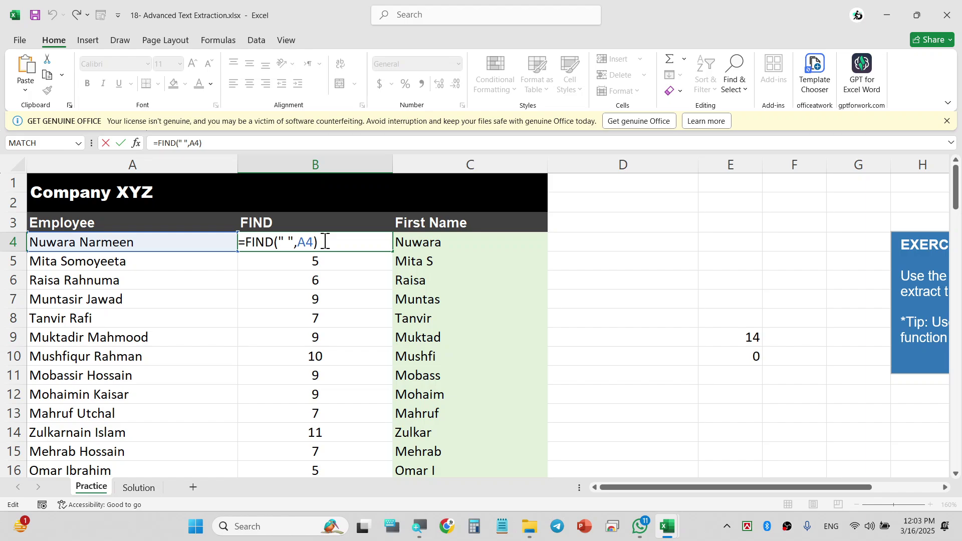
type("-1")
key("Return")
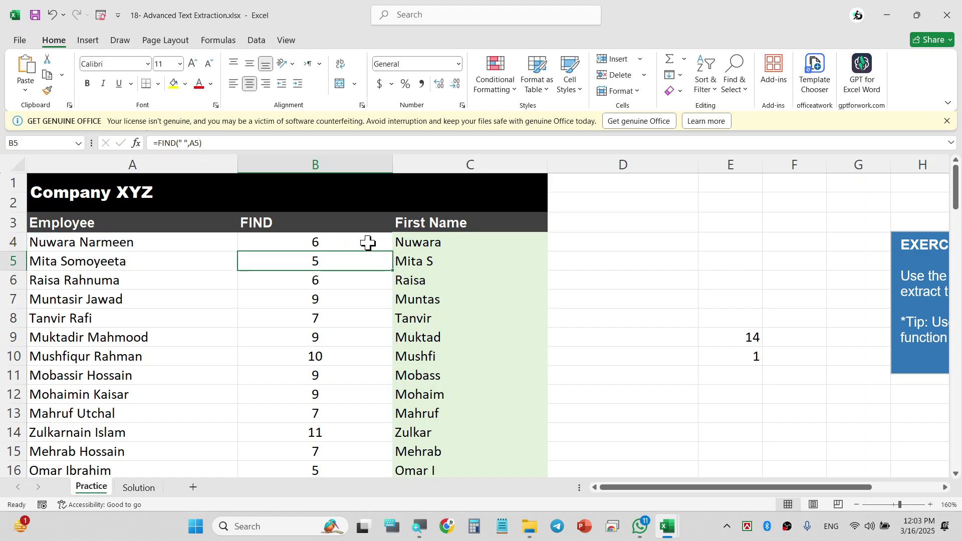
left_click(372, 242)
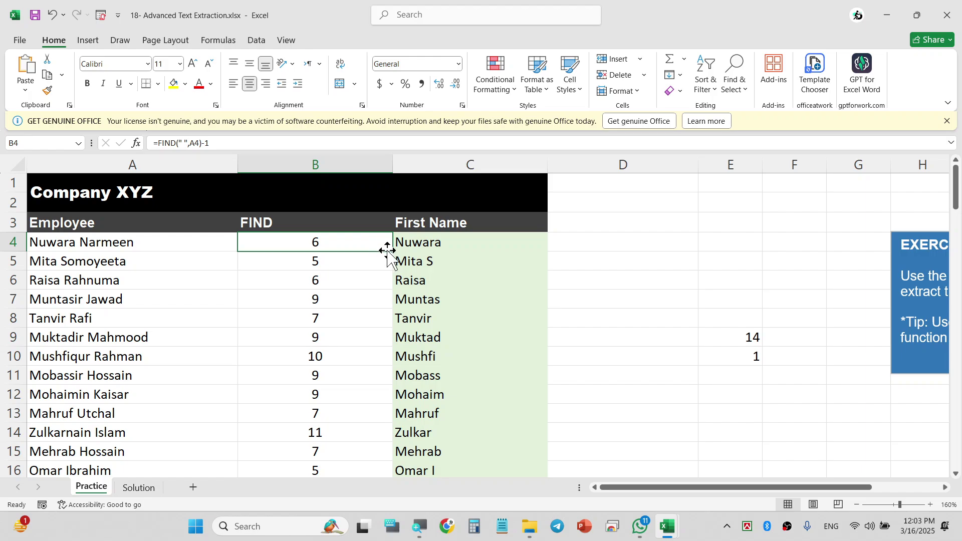
double_click(393, 251)
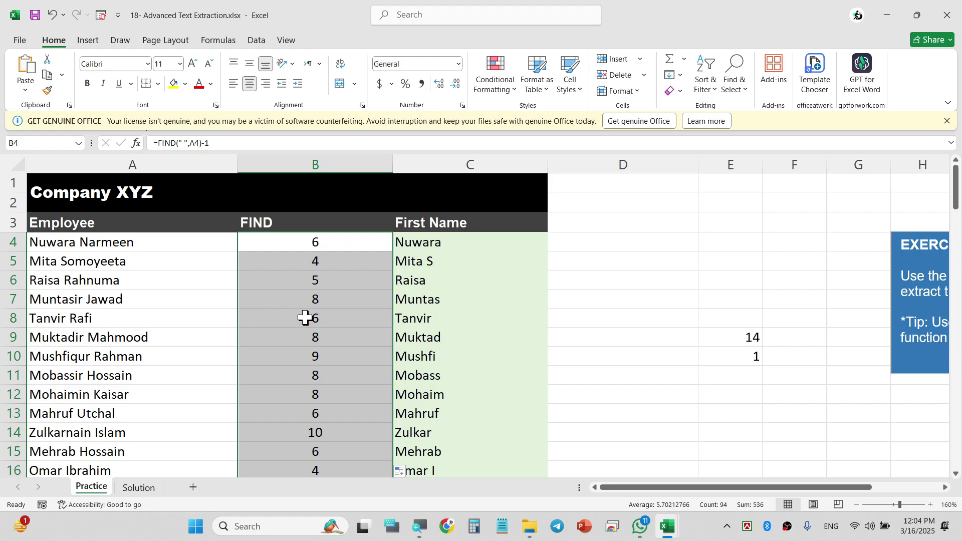
left_click(344, 247)
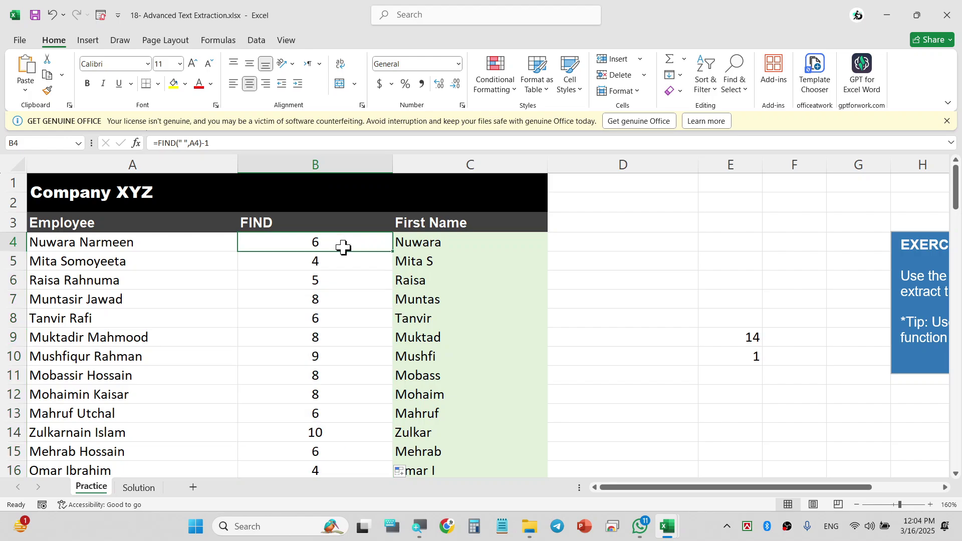
Replace the fixed character count in C4 with the FIND cell, making it =LEFT(A4,B4), and fill it down the First Name column
left_click(486, 248)
double_click(506, 251)
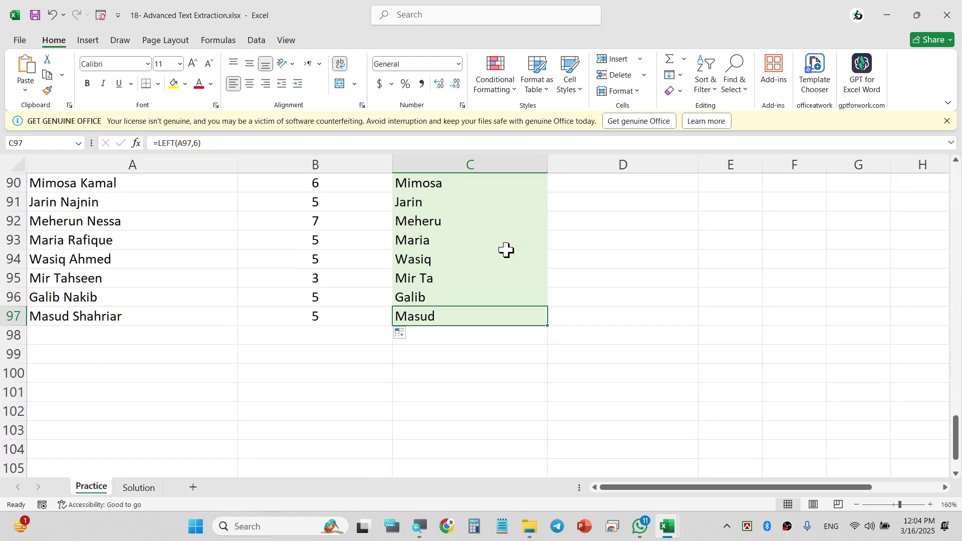
key("ctrl+Home")
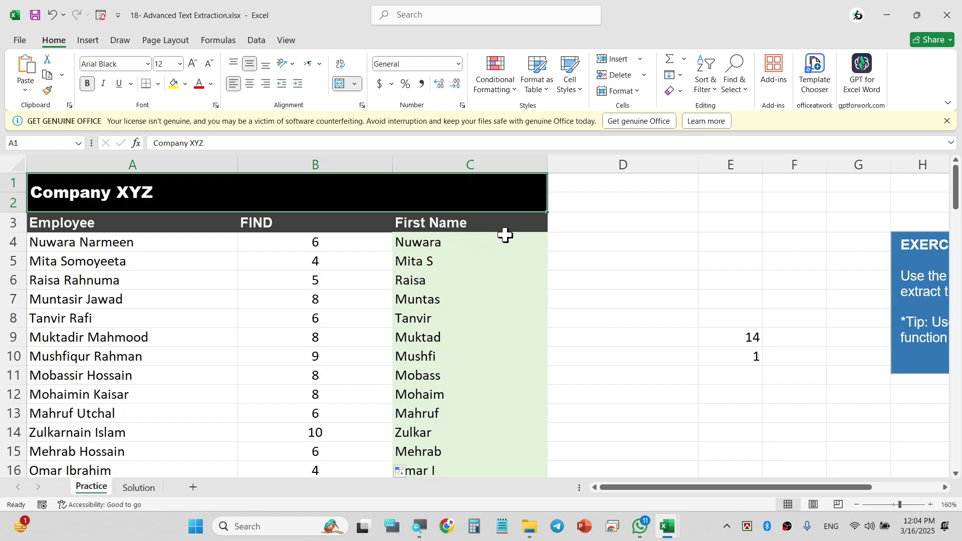
double_click(496, 248)
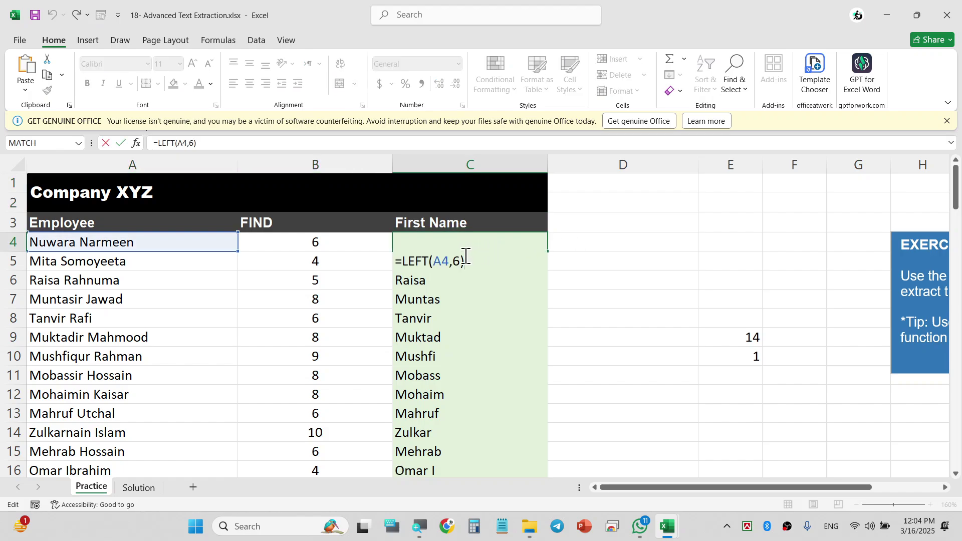
key("BackSpace")
key("BackSpace")
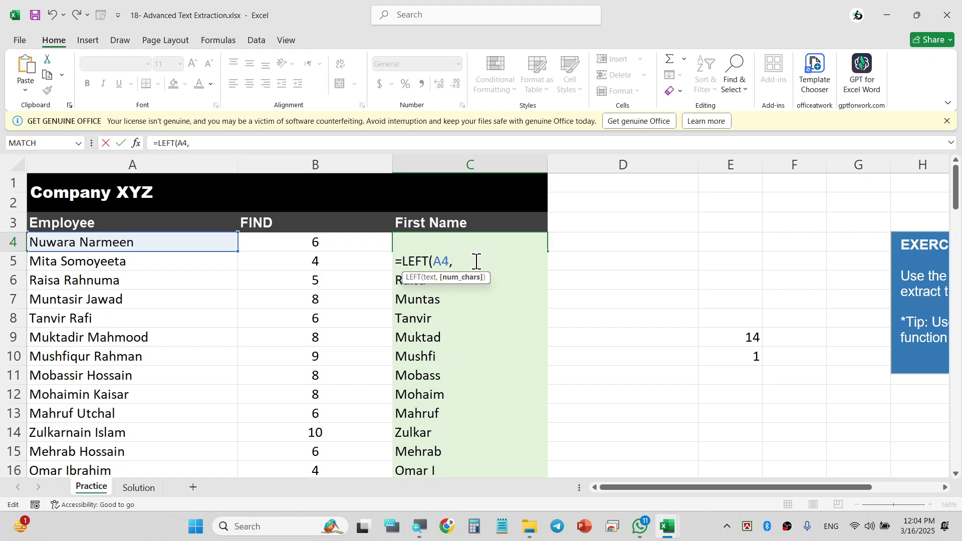
left_click(340, 242)
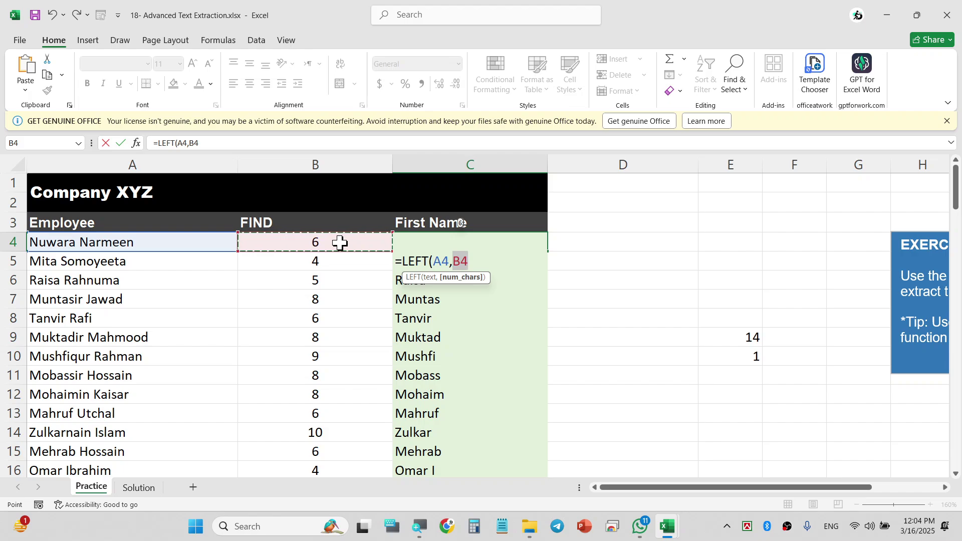
key("Return")
left_click(505, 247)
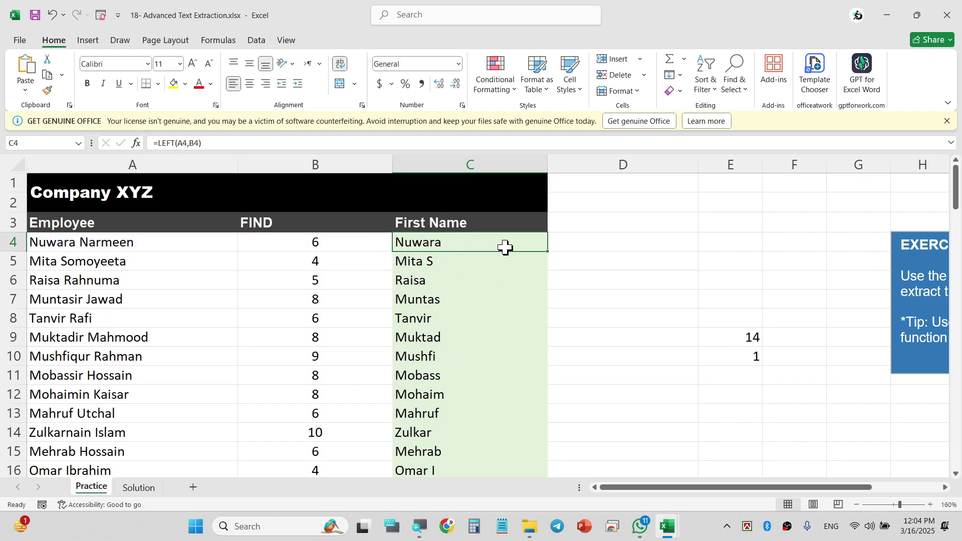
double_click(548, 251)
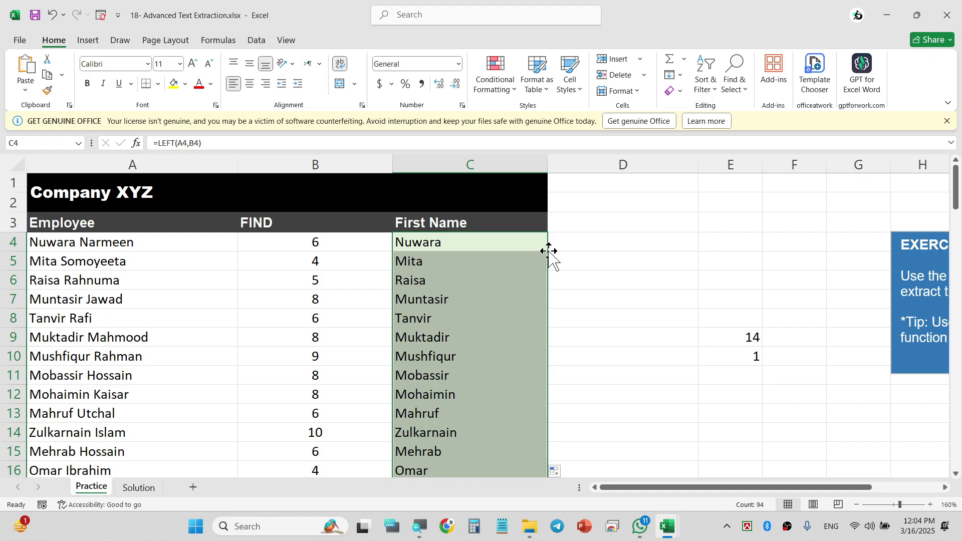
Inspect the LEFT formulas in C5, C6 and C7 to check which name and FIND cells each one references
double_click(394, 260)
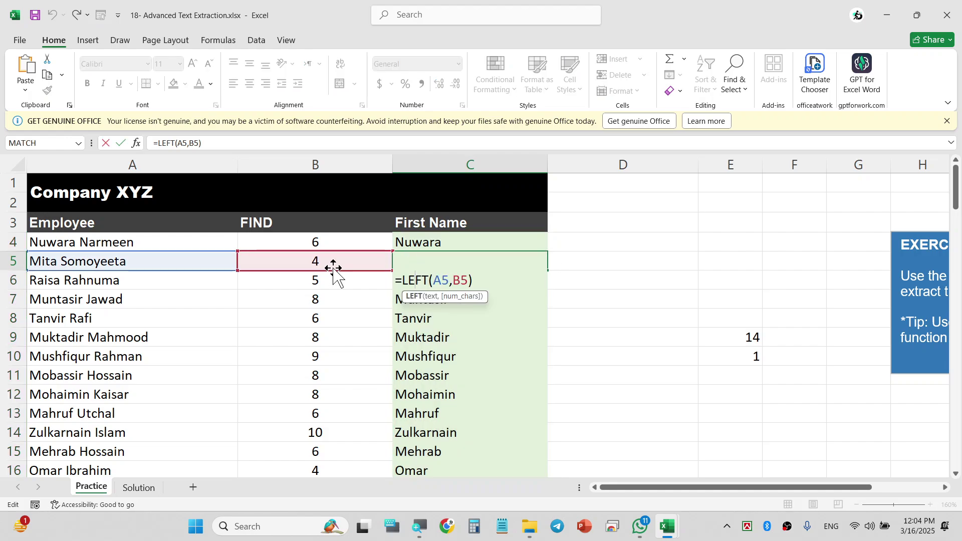
key("Escape")
double_click(425, 282)
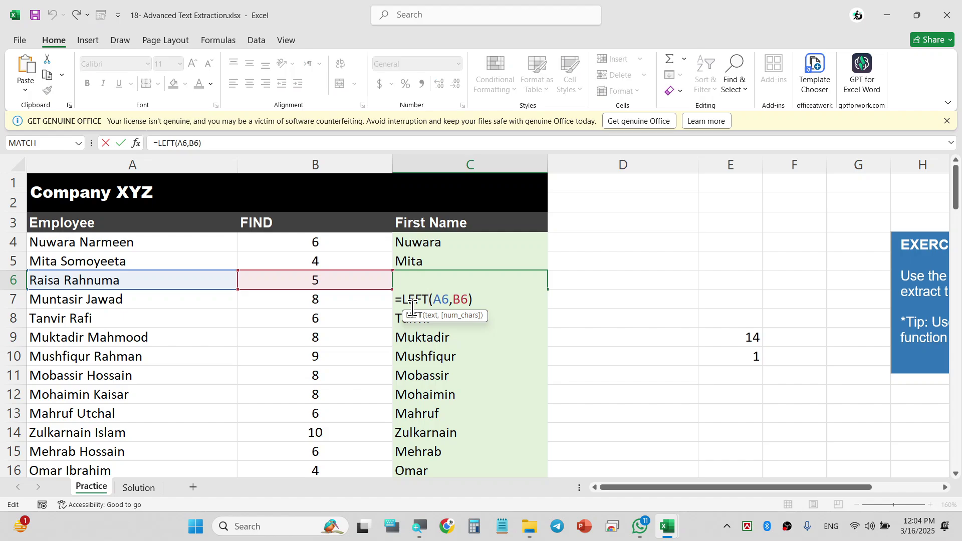
key("Escape")
double_click(432, 303)
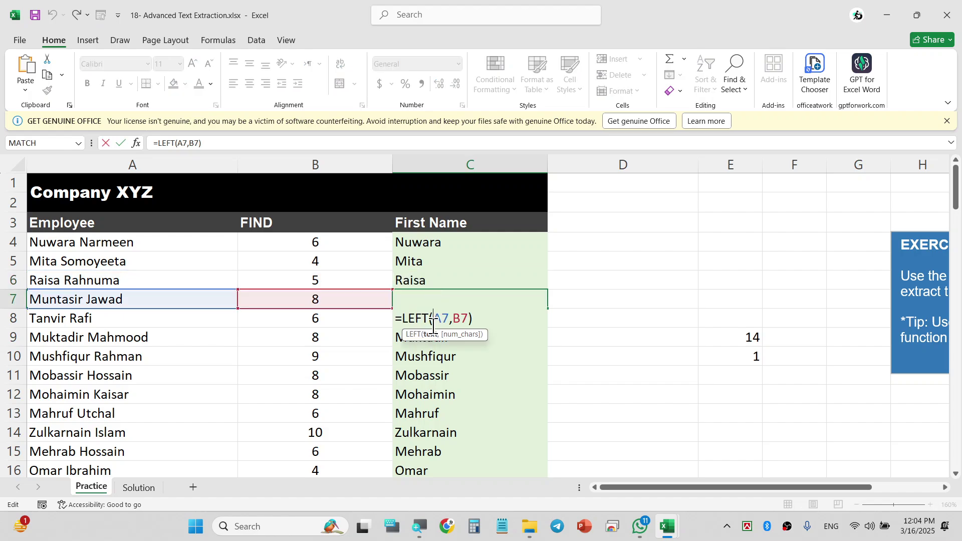
key("Escape")
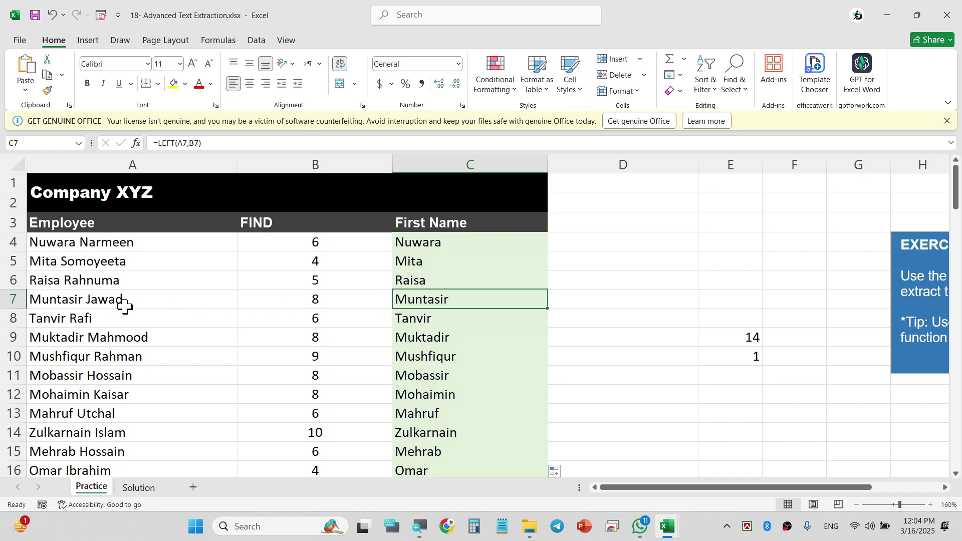
Overwrite the FIND formula in B7 with 4, followed by 10, to test the effect on the first name in C7
left_click(317, 301)
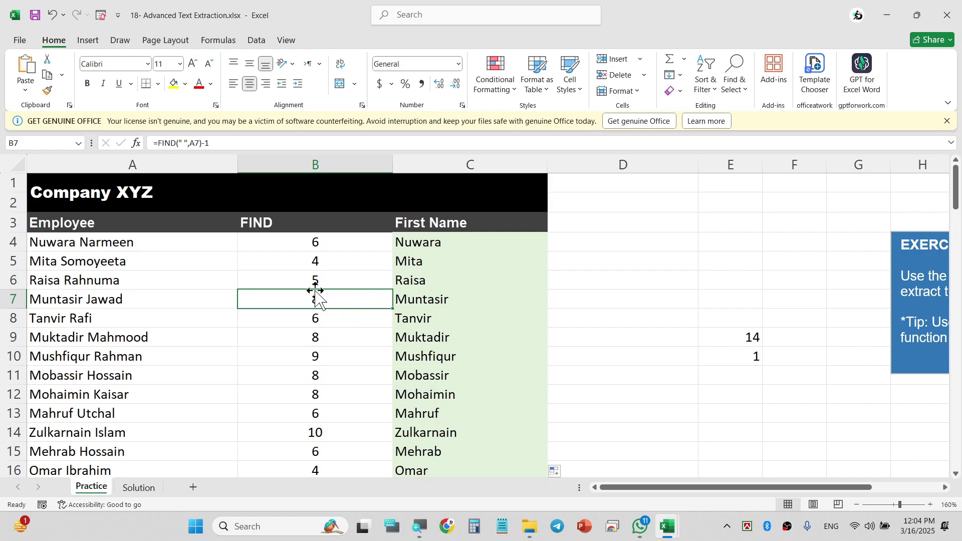
type("4")
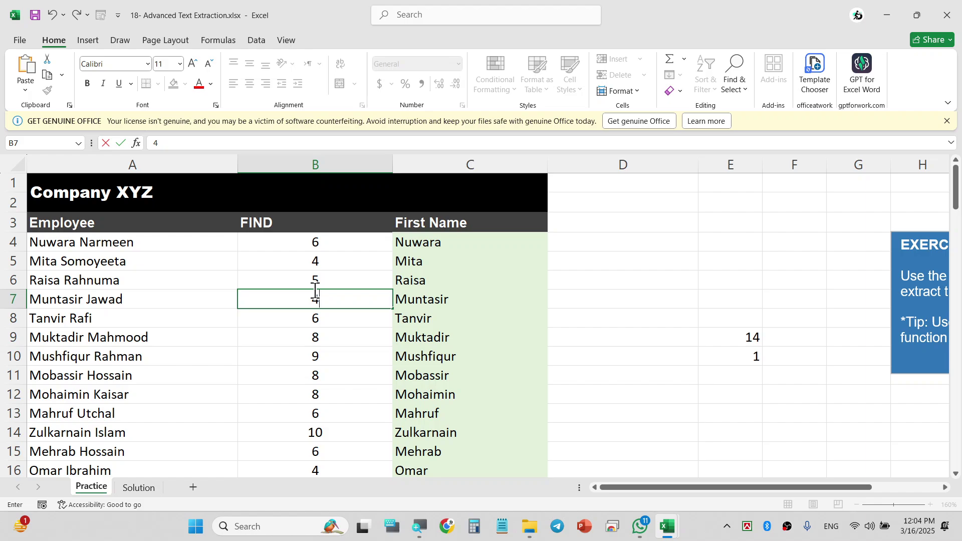
key("Return")
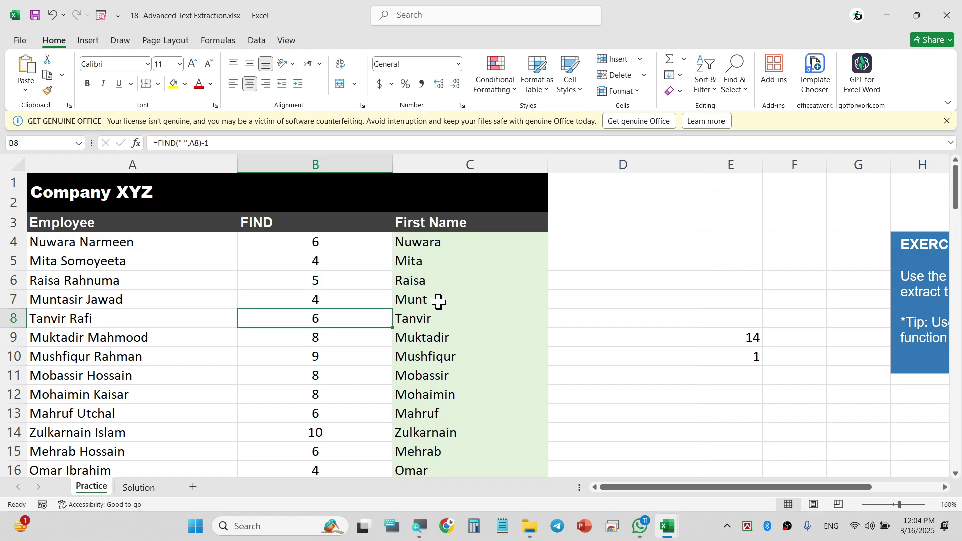
left_click(336, 301)
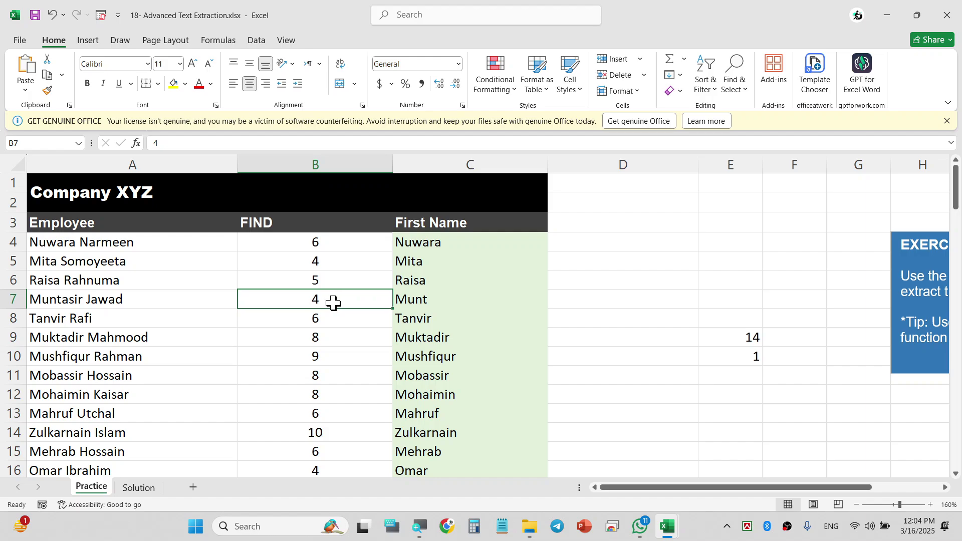
type("10")
key("Return")
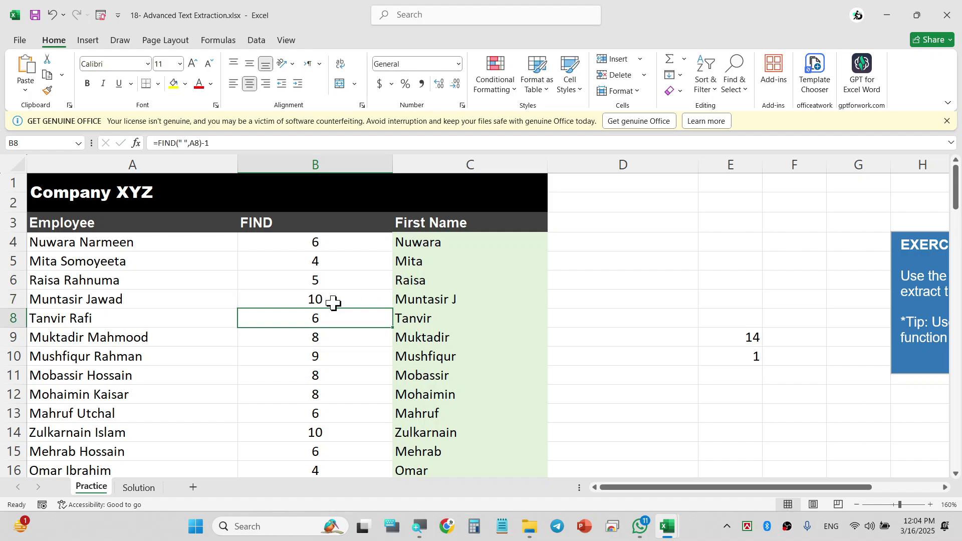
left_click(365, 299)
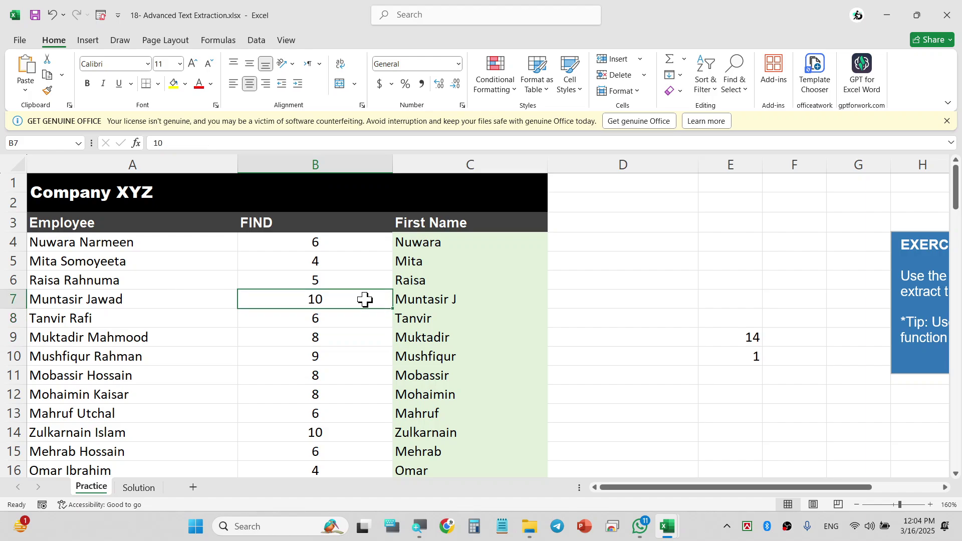
Clear all formulas and values below the FIND and First Name headers, from B4:C4 down to the last employee row
left_click(352, 246)
key("shift+Right")
key("shift+Down")
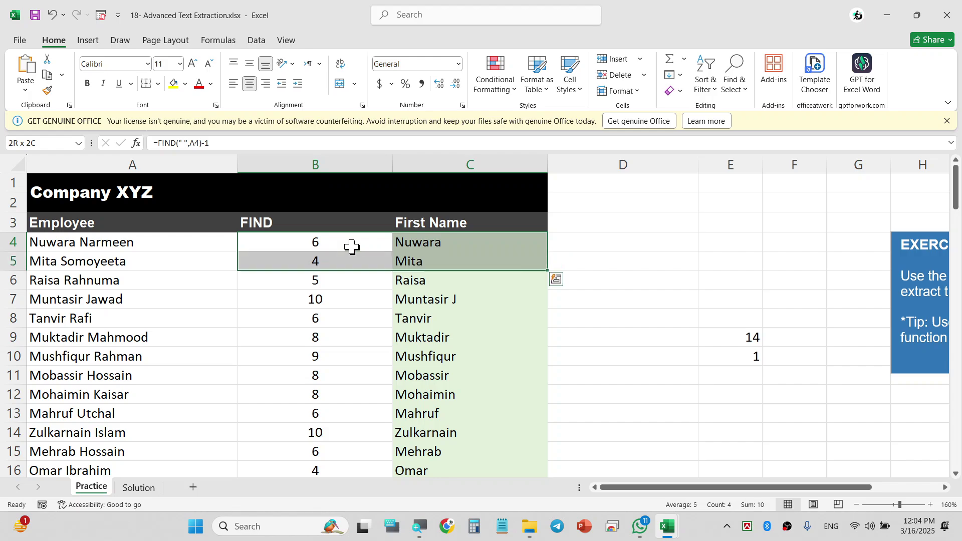
key("ctrl+shift+Down")
key("Delete")
key("ctrl+BackSpace")
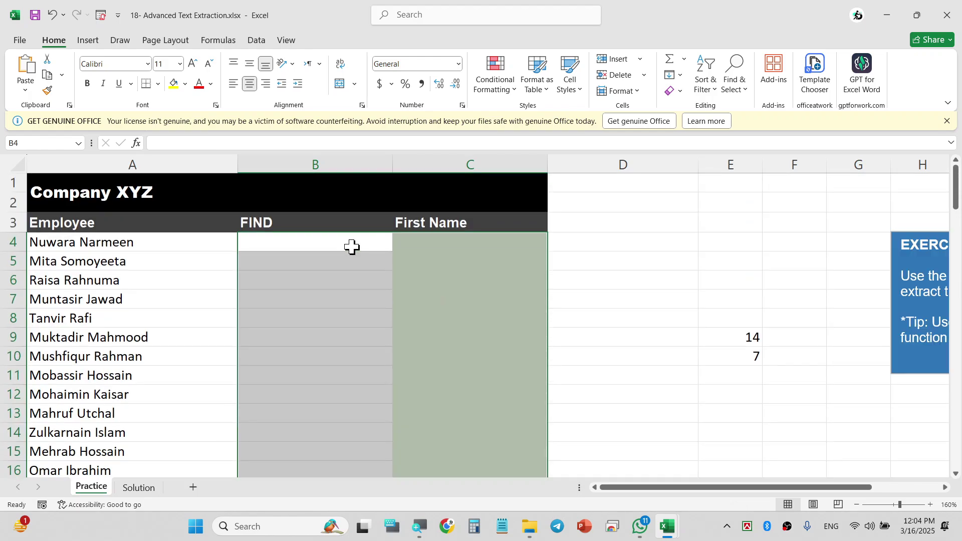
Enter =FIND(" ",A4) in B4 to locate the space in the first employee's name
left_click(348, 245)
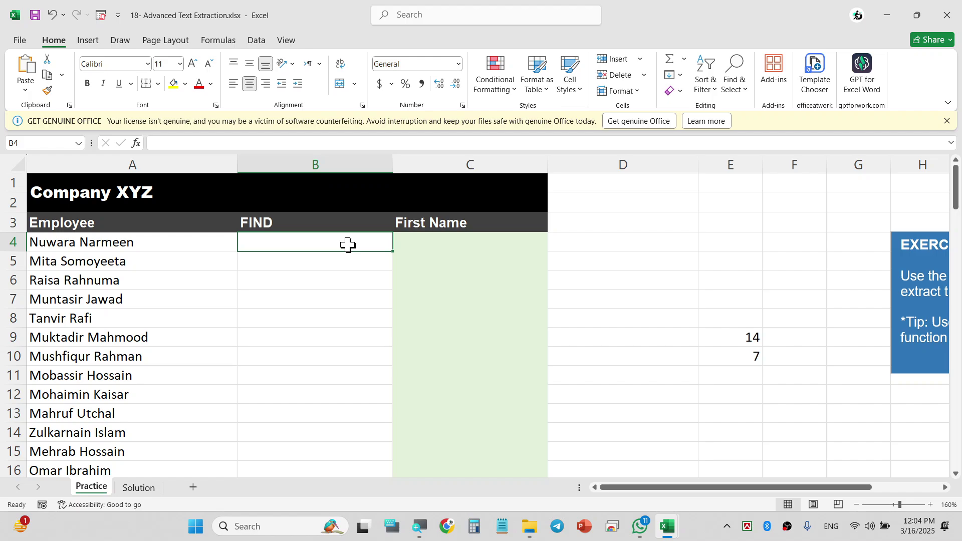
type("=find")
key("Tab")
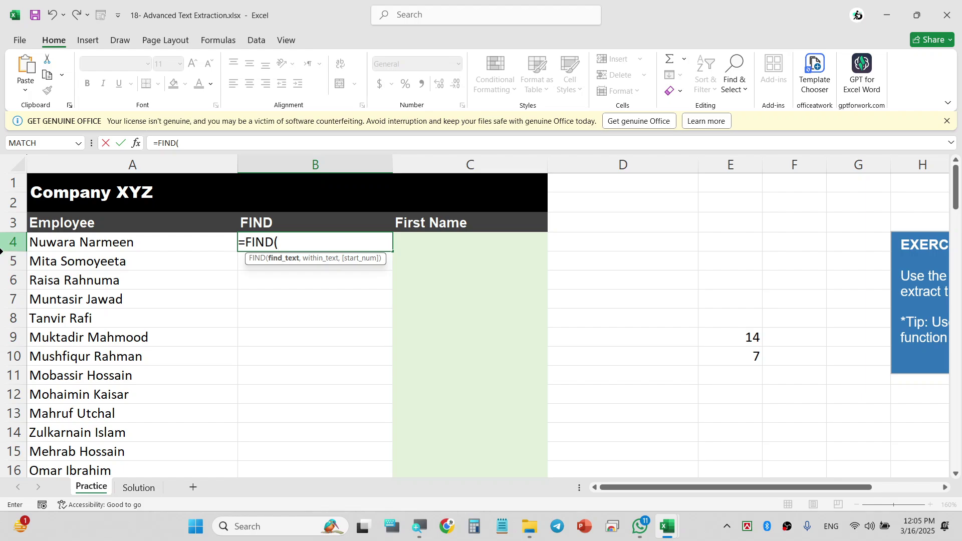
type("\" \",")
left_click(215, 241)
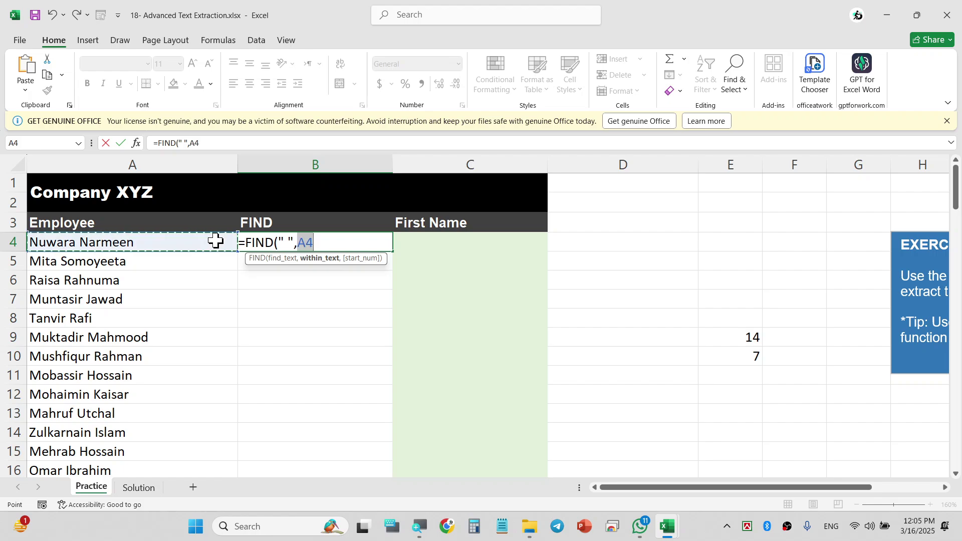
key("Return")
Subtract 1 in the B4 formula, making it =FIND(" ",A4)-1, and fill it down the FIND column
double_click(363, 248)
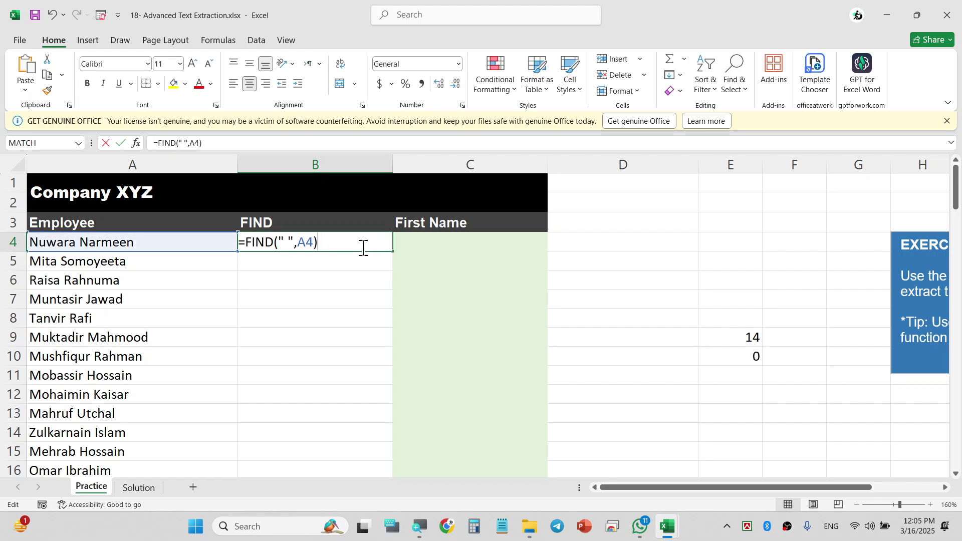
type("-1")
key("Return")
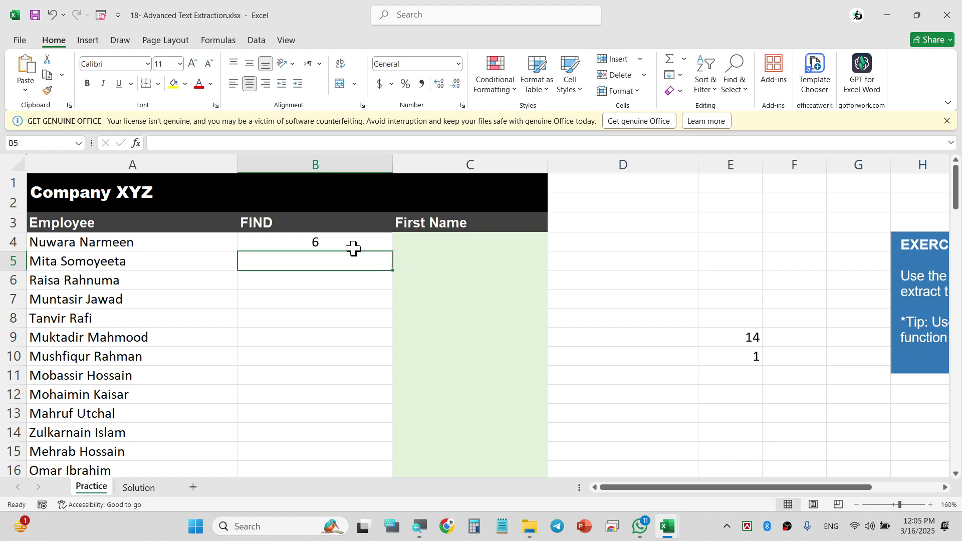
left_click(353, 248)
double_click(394, 252)
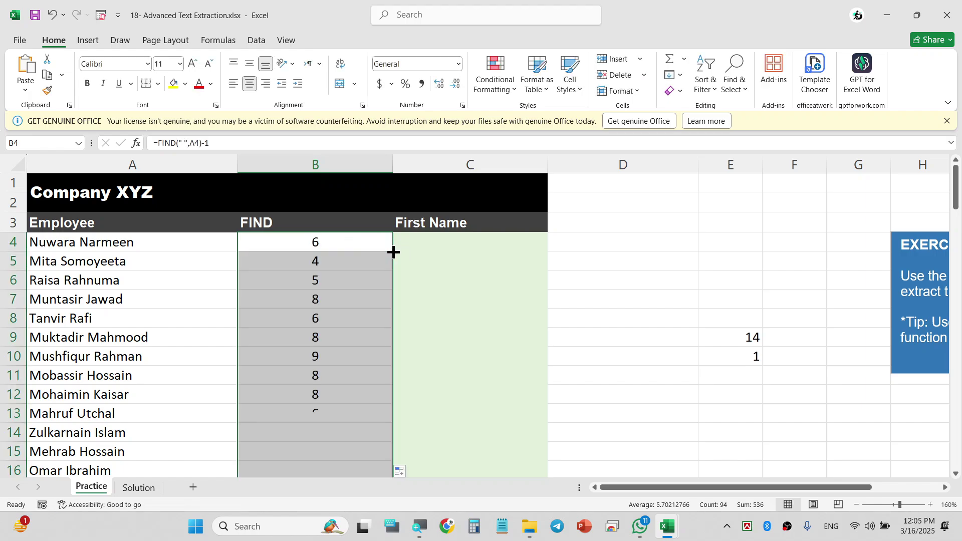
Enter =LEFT(A4,B4) in C4 to extract the first employee's first name using the FIND cell
left_click(477, 241)
type("=left")
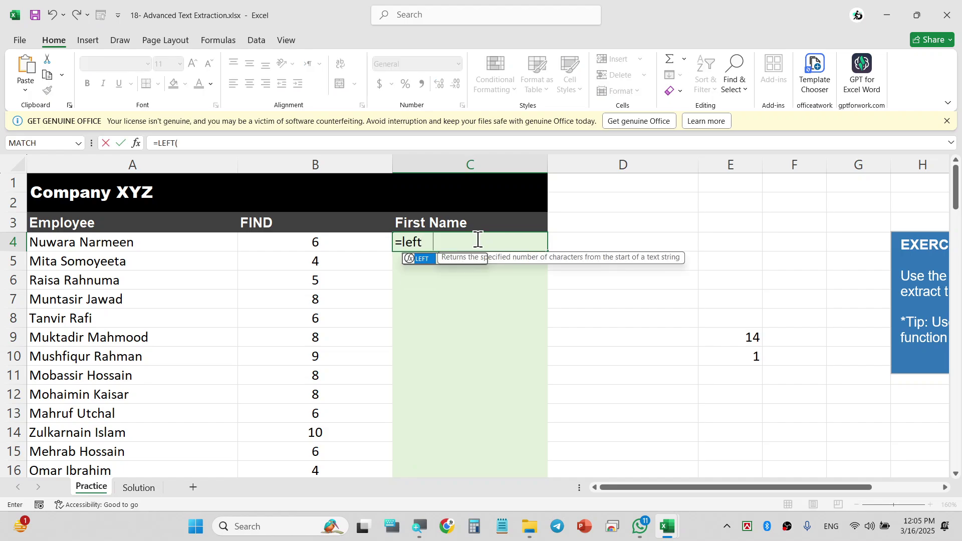
key("Tab")
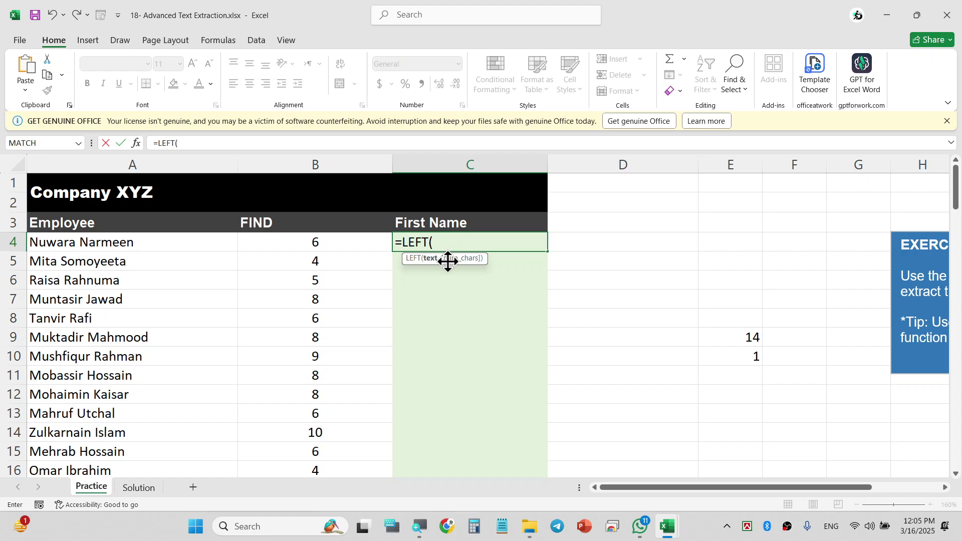
left_click(70, 243)
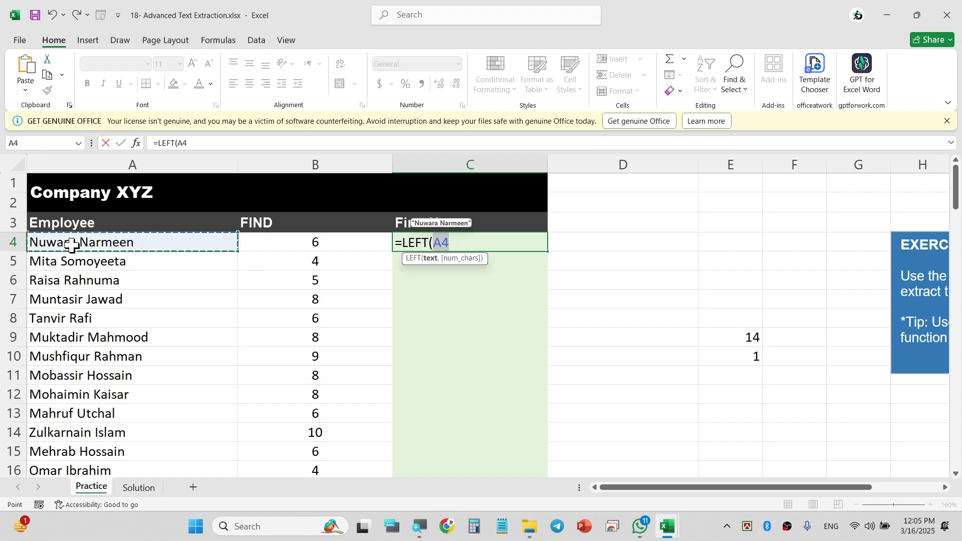
type(",")
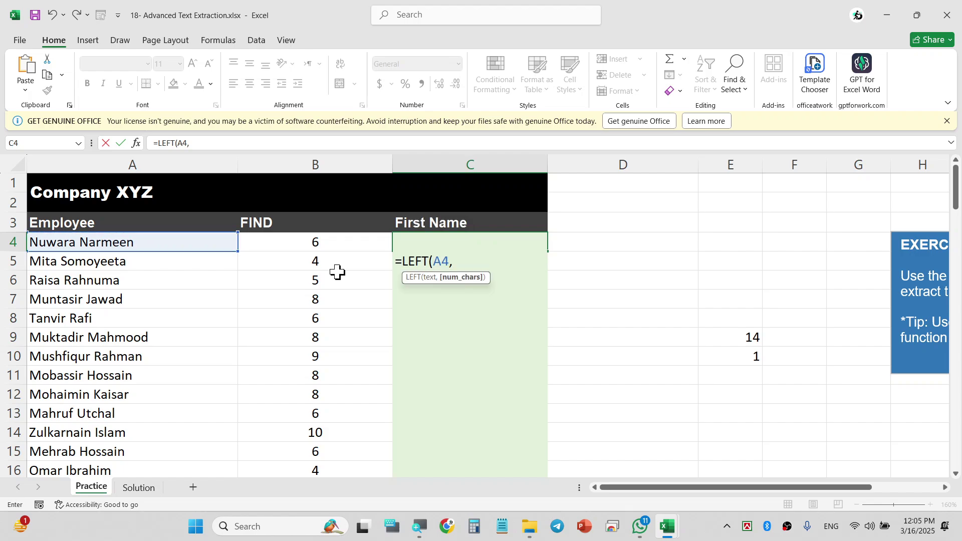
left_click(367, 240)
key("Return")
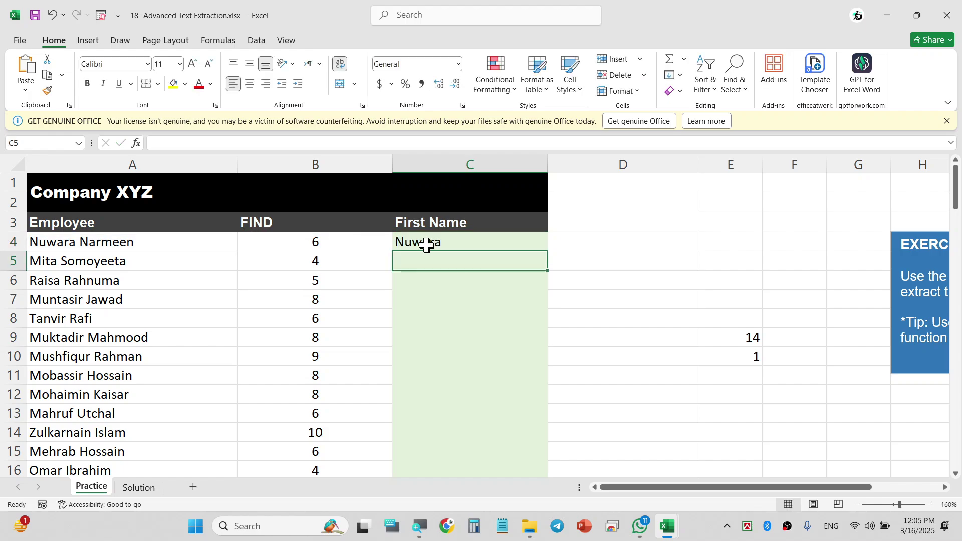
Fill the LEFT formula from C4 down the First Name column and check the extracted names further down the list
left_click(467, 240)
double_click(547, 253)
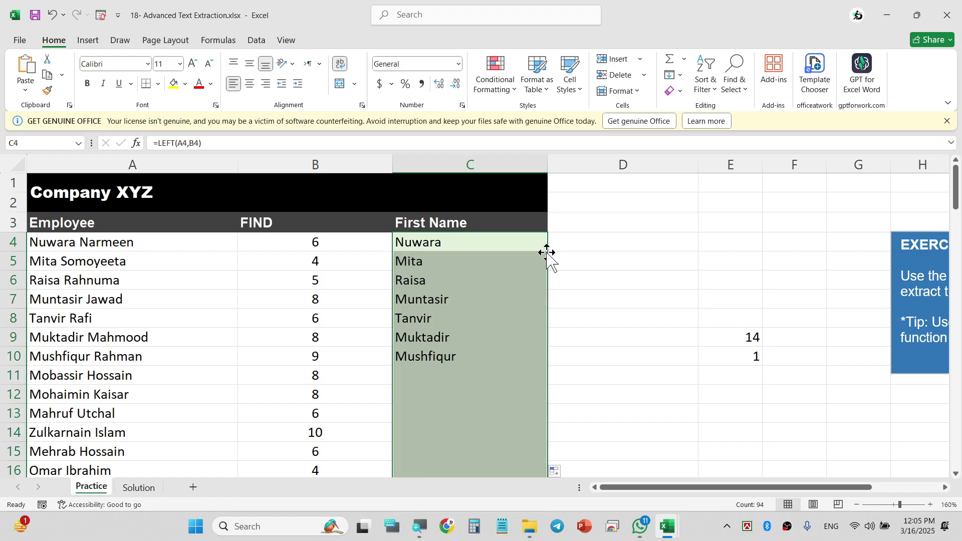
scroll(539, 288, "down", 2)
scroll(539, 288, "down", 5)
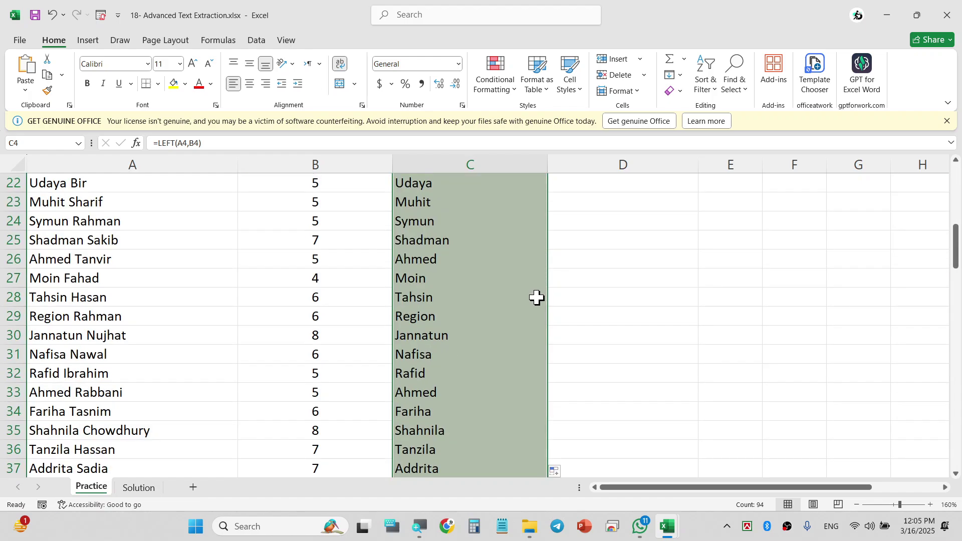